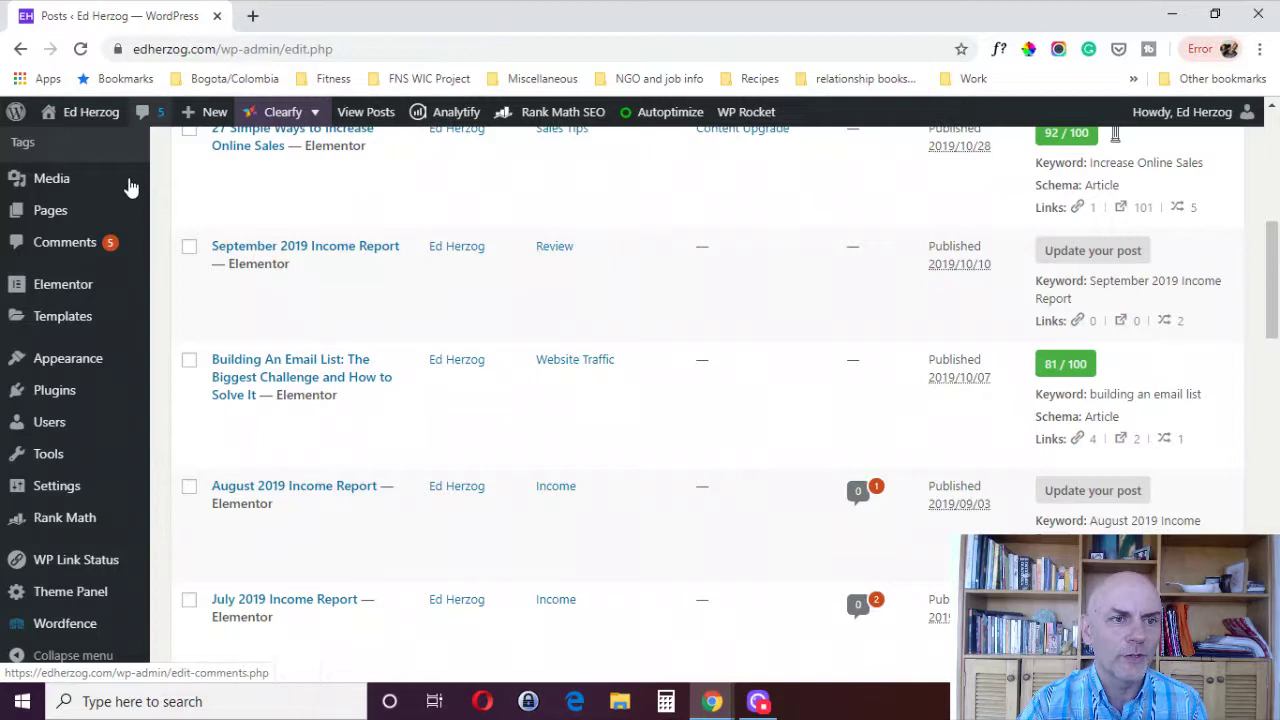
Step: Open the Maintenance Mode tab on Elementor's Tools page
mouse_move(23, 284)
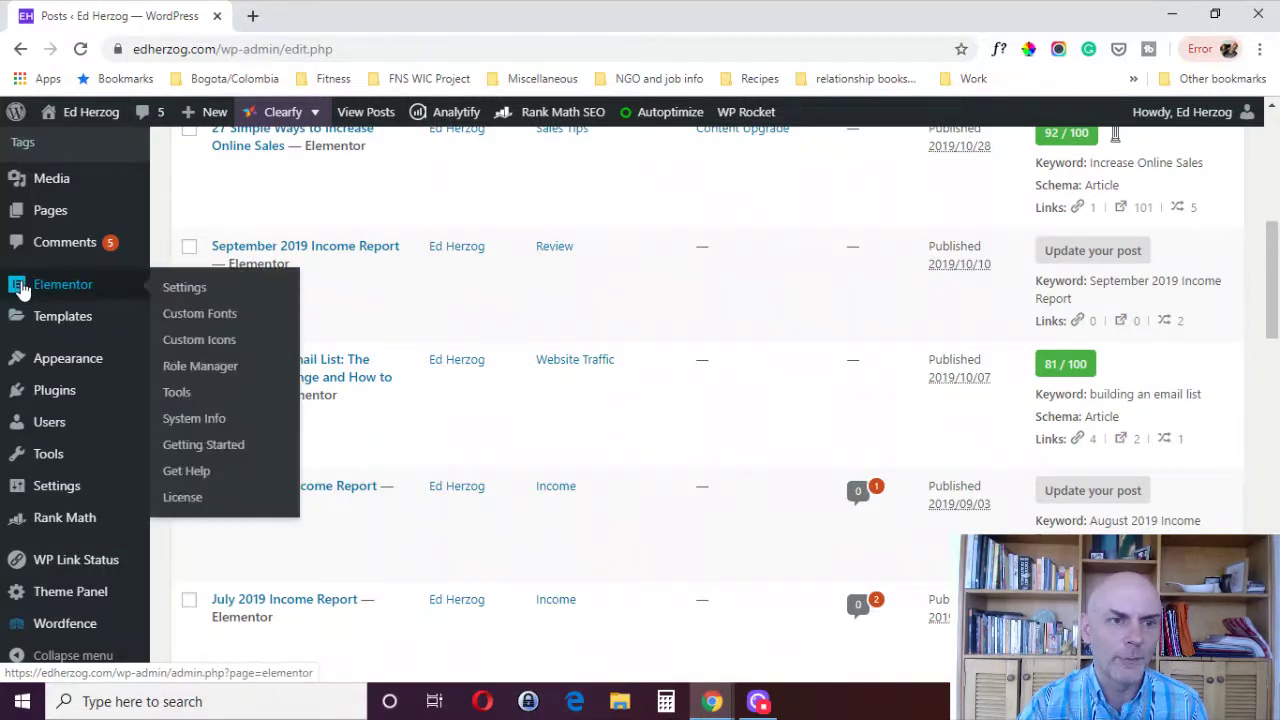
click(176, 393)
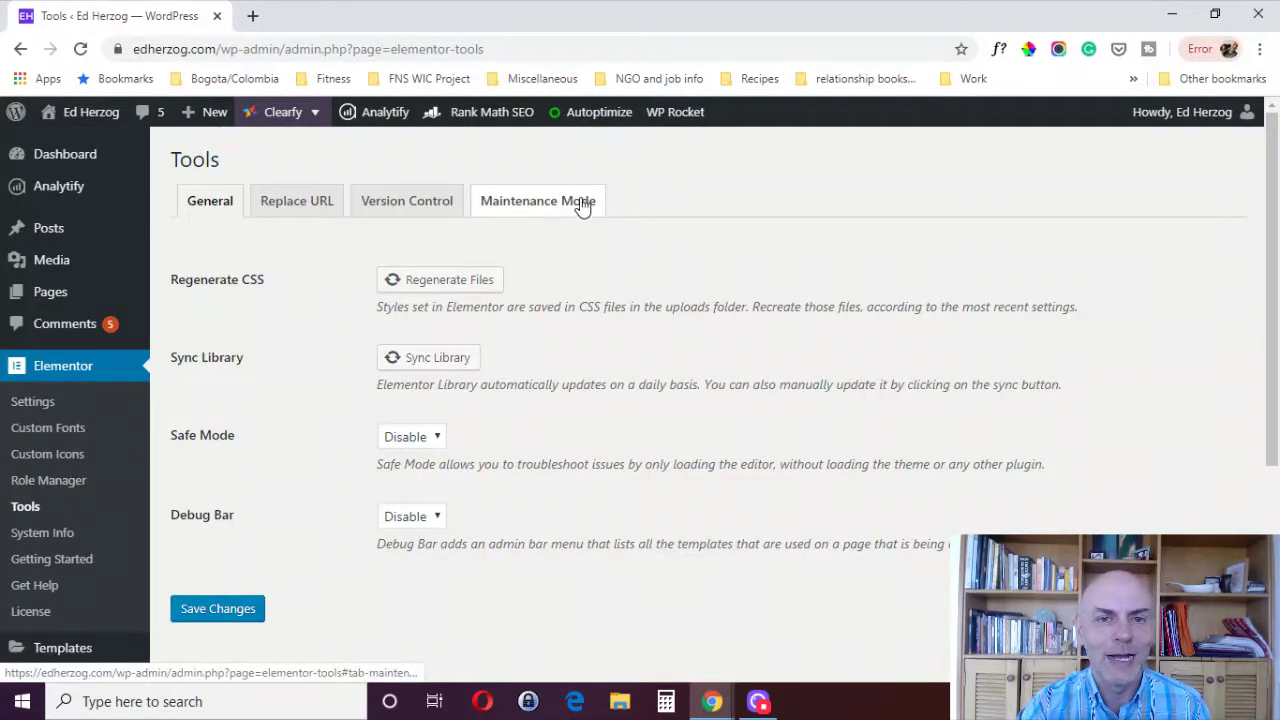
click(537, 204)
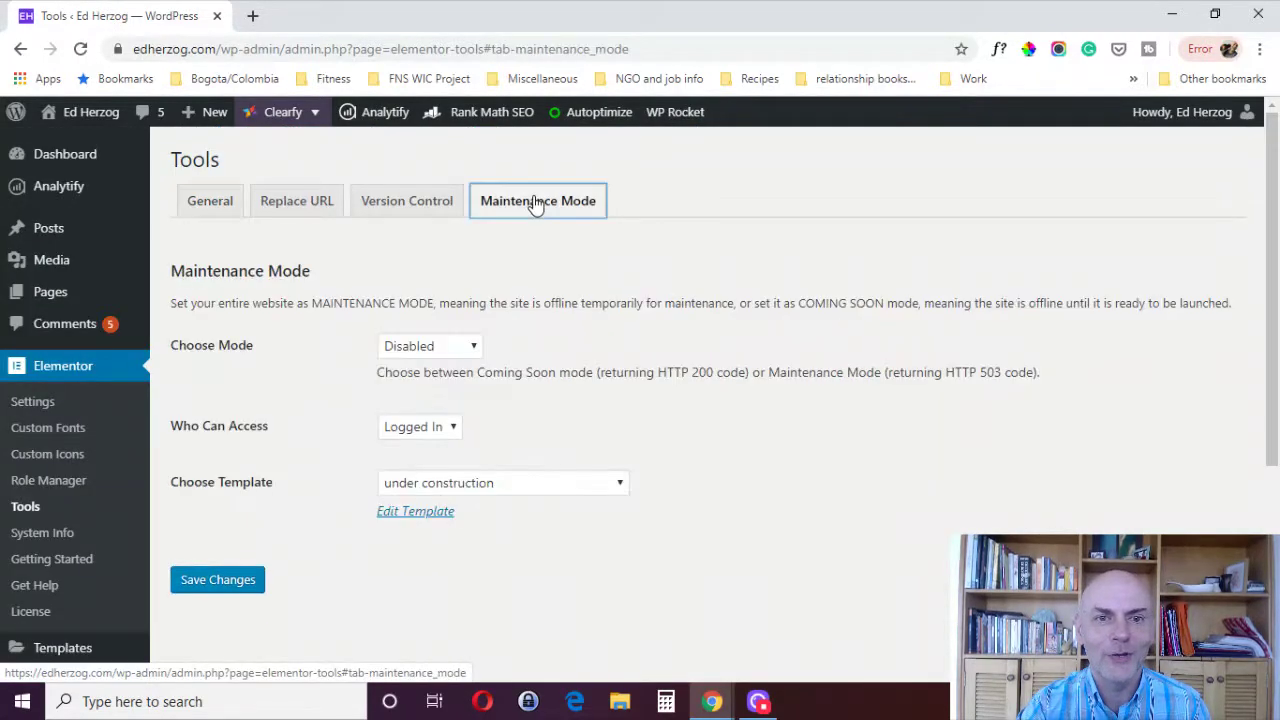
Step: Set Choose Mode to Coming Soon after briefly trying Maintenance and Disabled
click(437, 349)
click(437, 389)
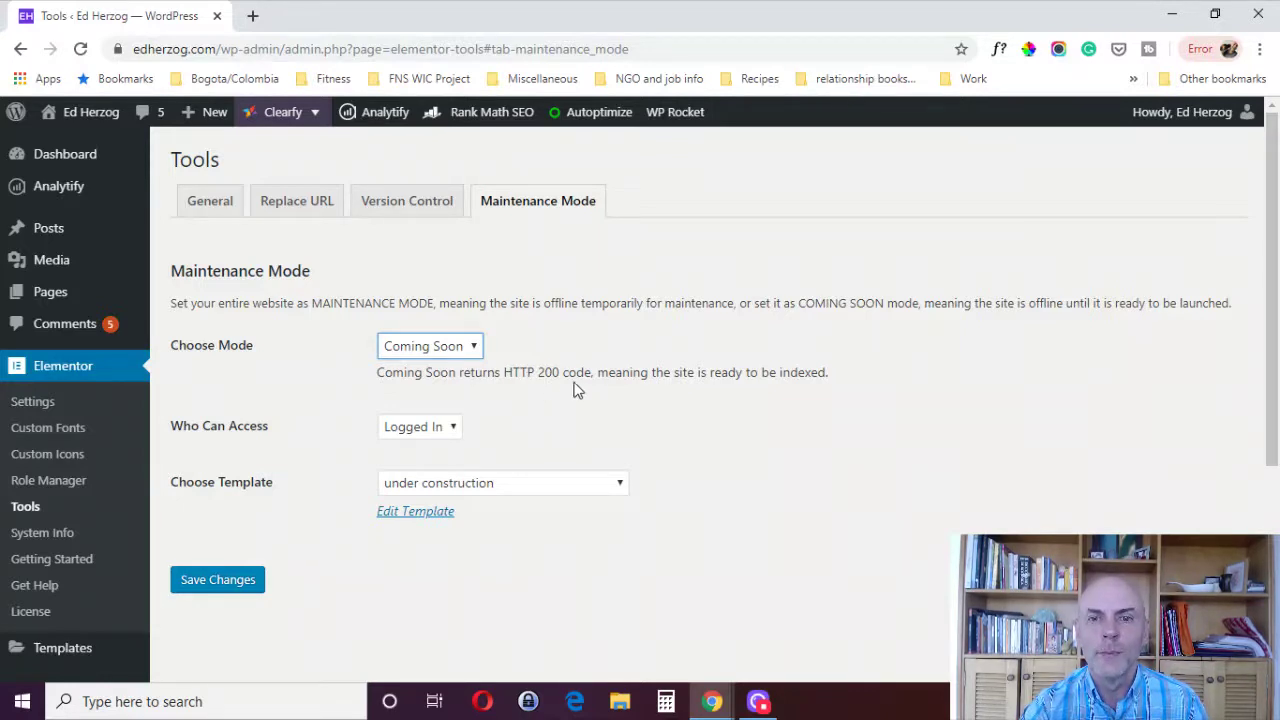
click(477, 350)
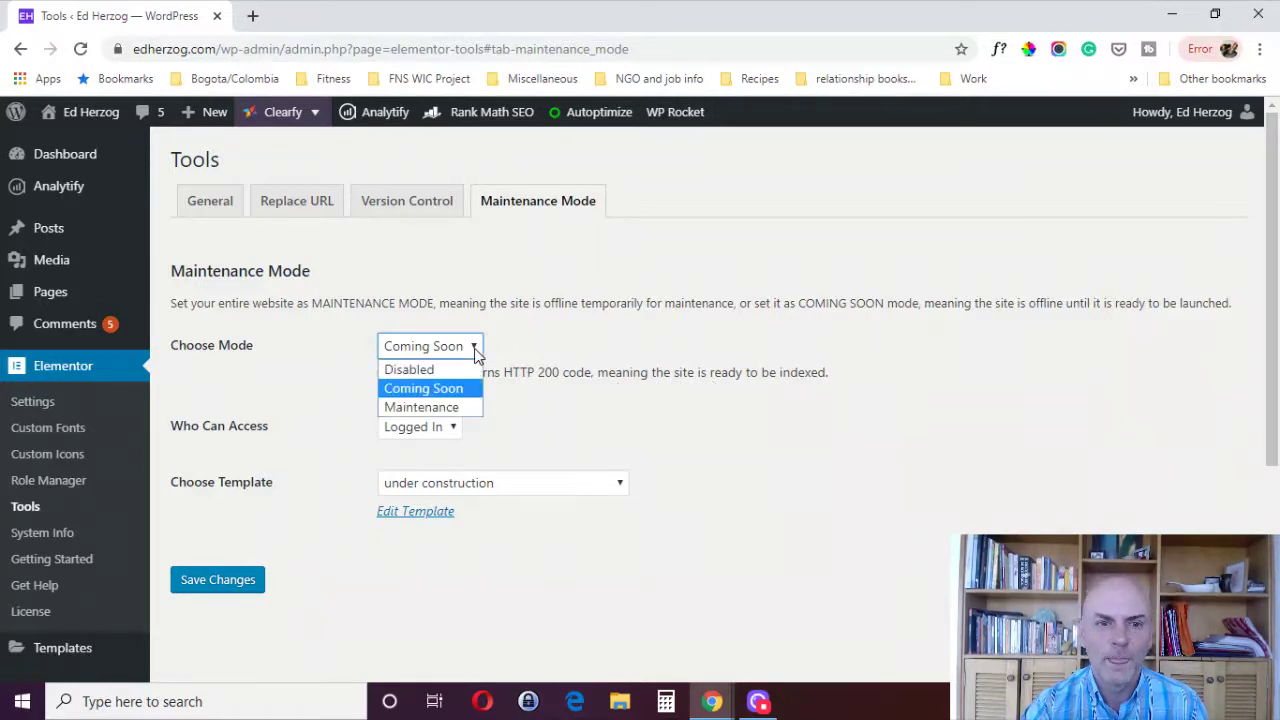
click(449, 406)
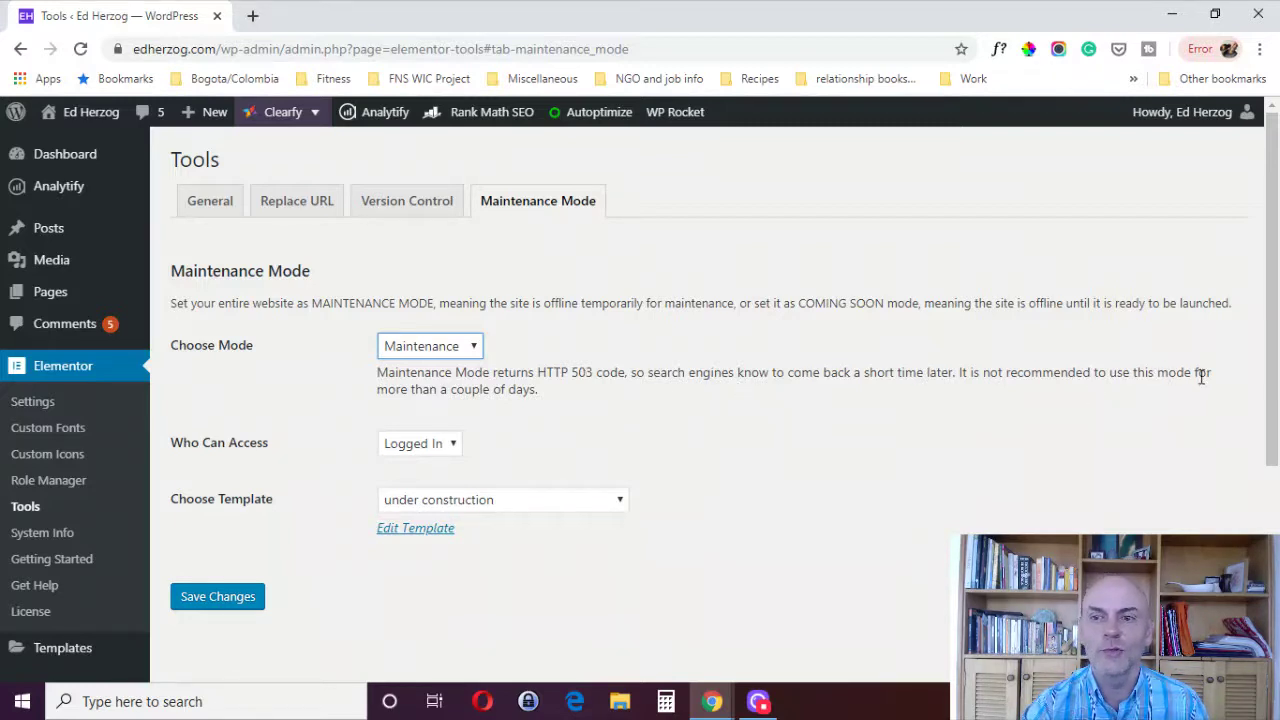
click(457, 348)
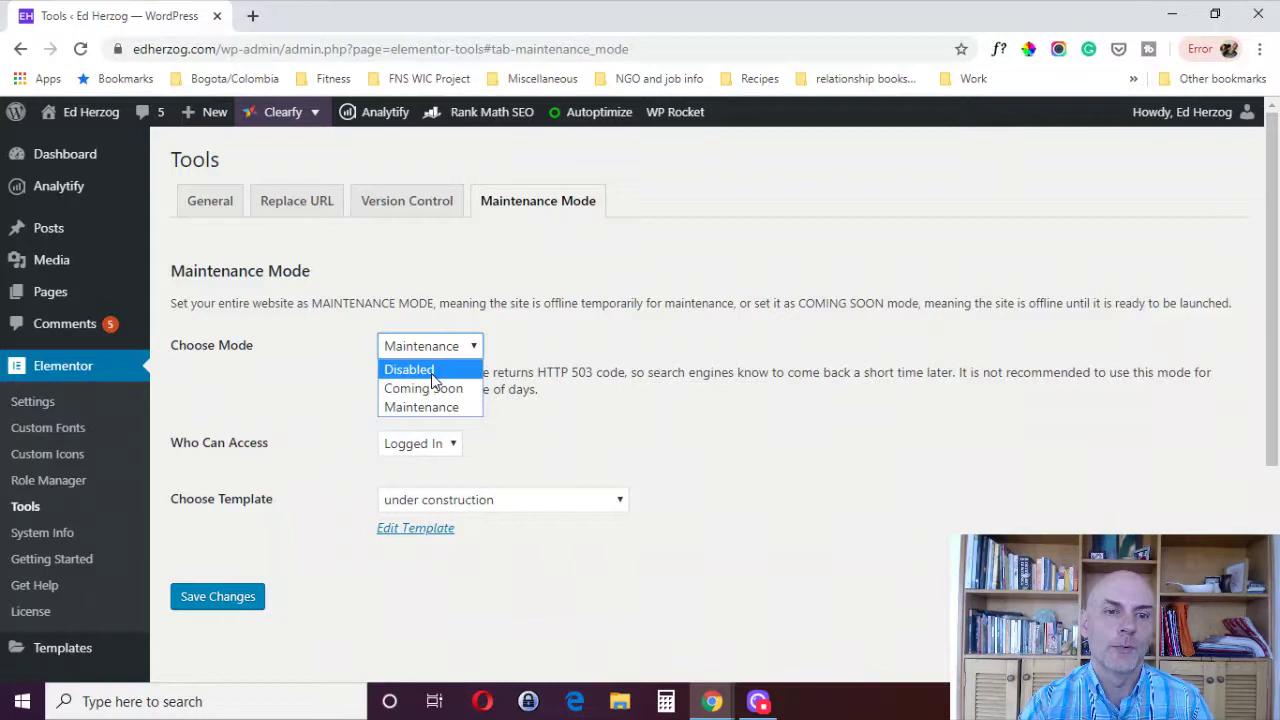
click(431, 369)
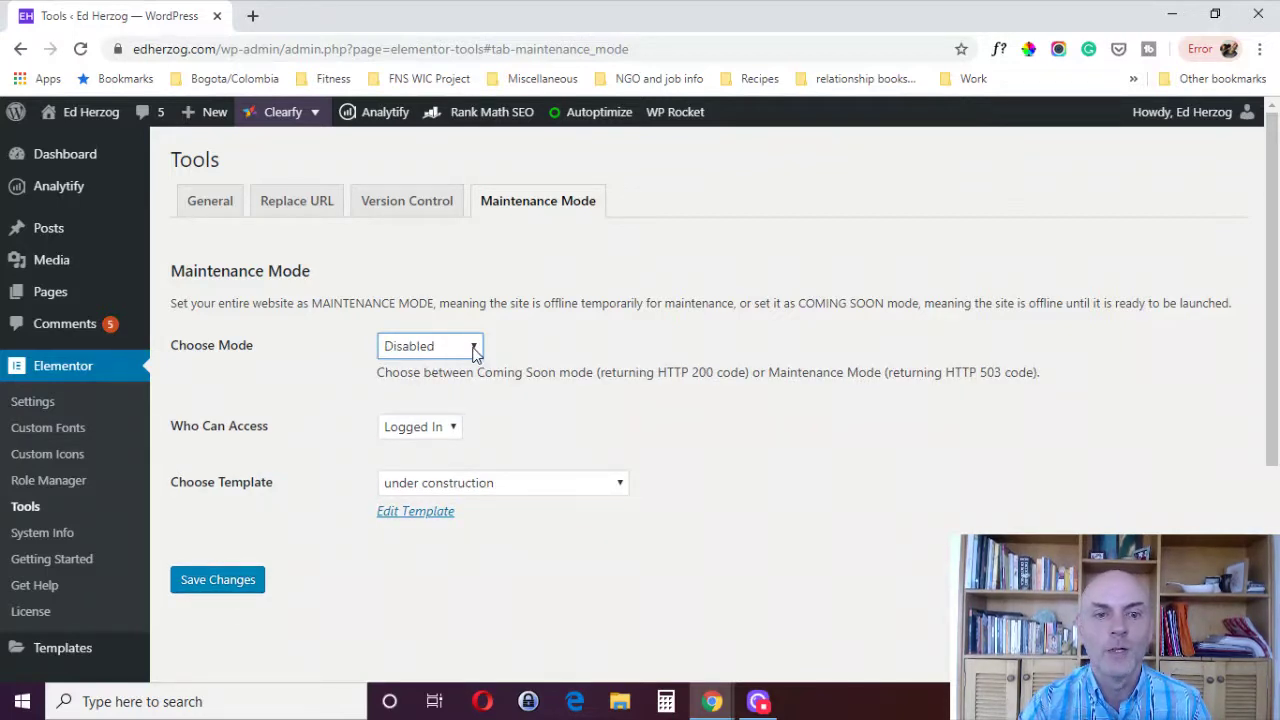
click(474, 346)
click(474, 346)
click(448, 350)
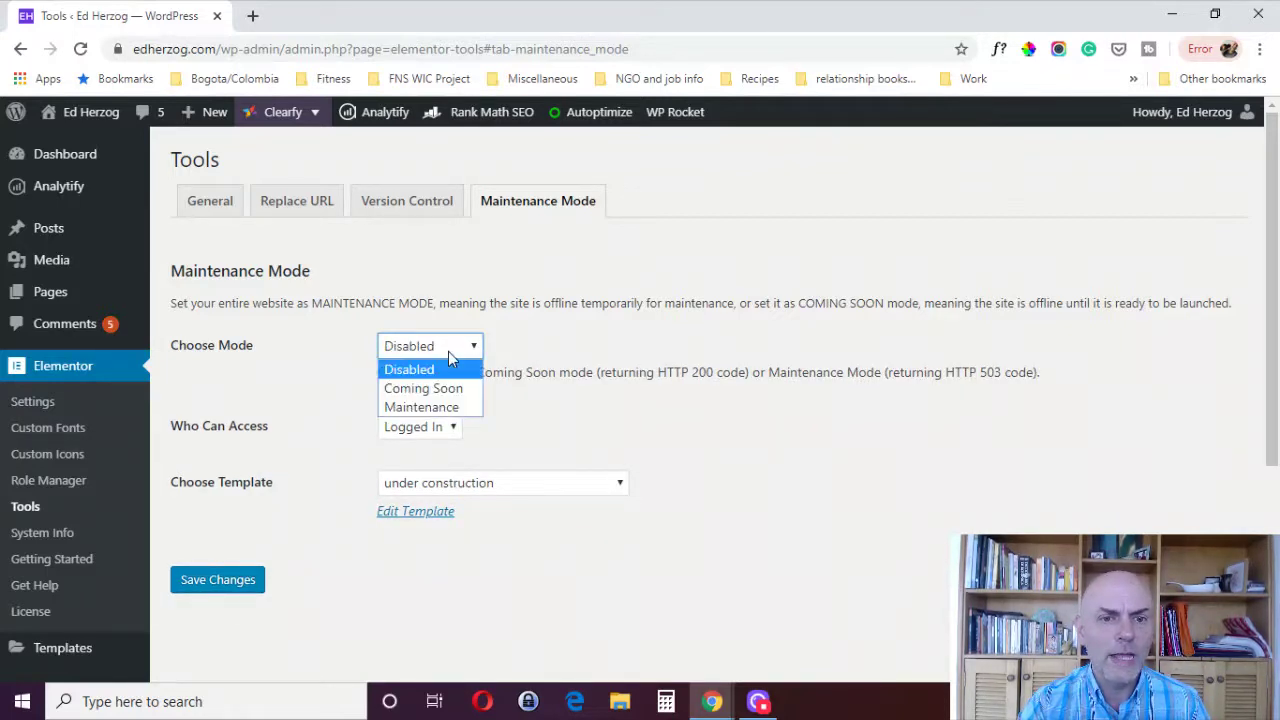
click(445, 386)
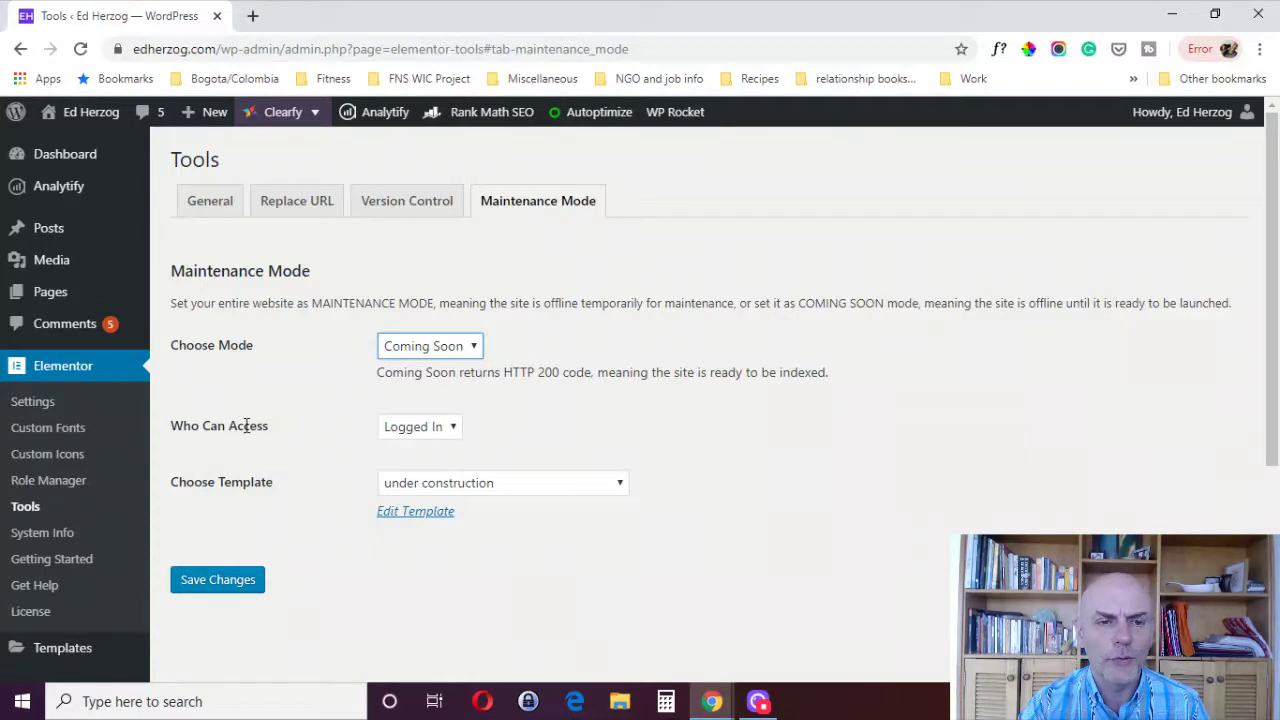
Step: Set Who Can Access to Custom, leaving the Administrator role unchecked
click(419, 441)
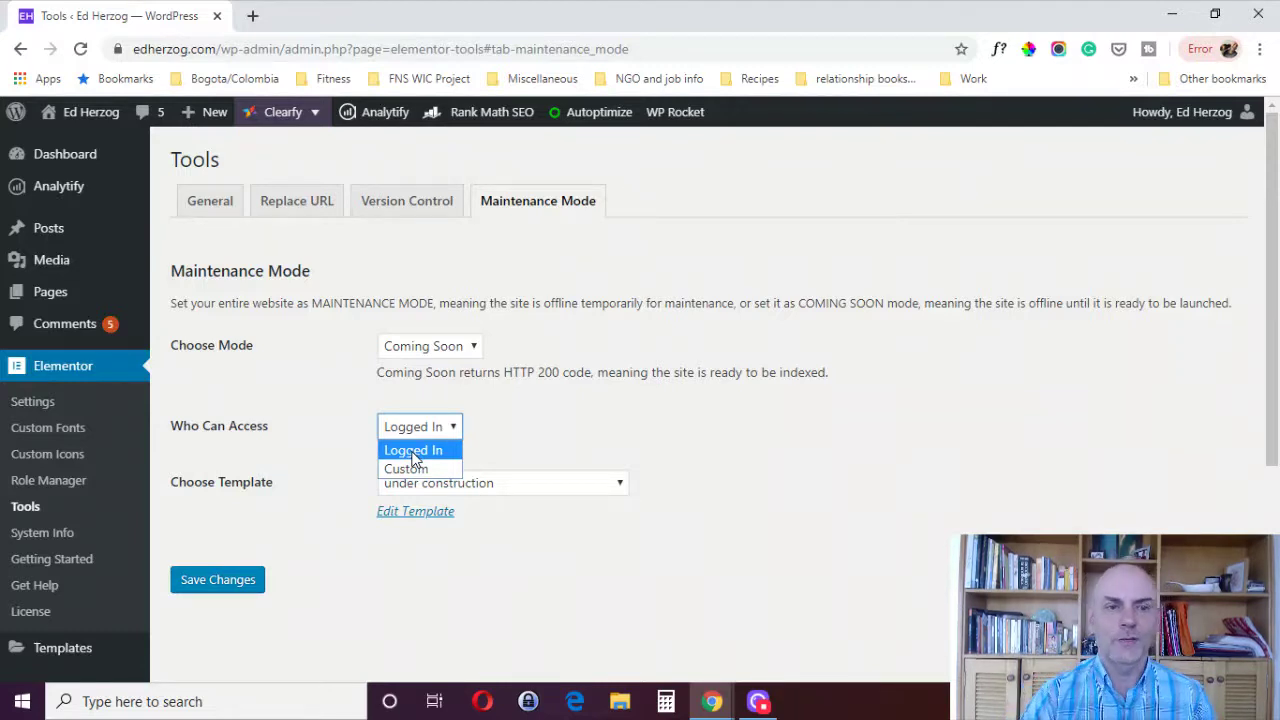
click(415, 469)
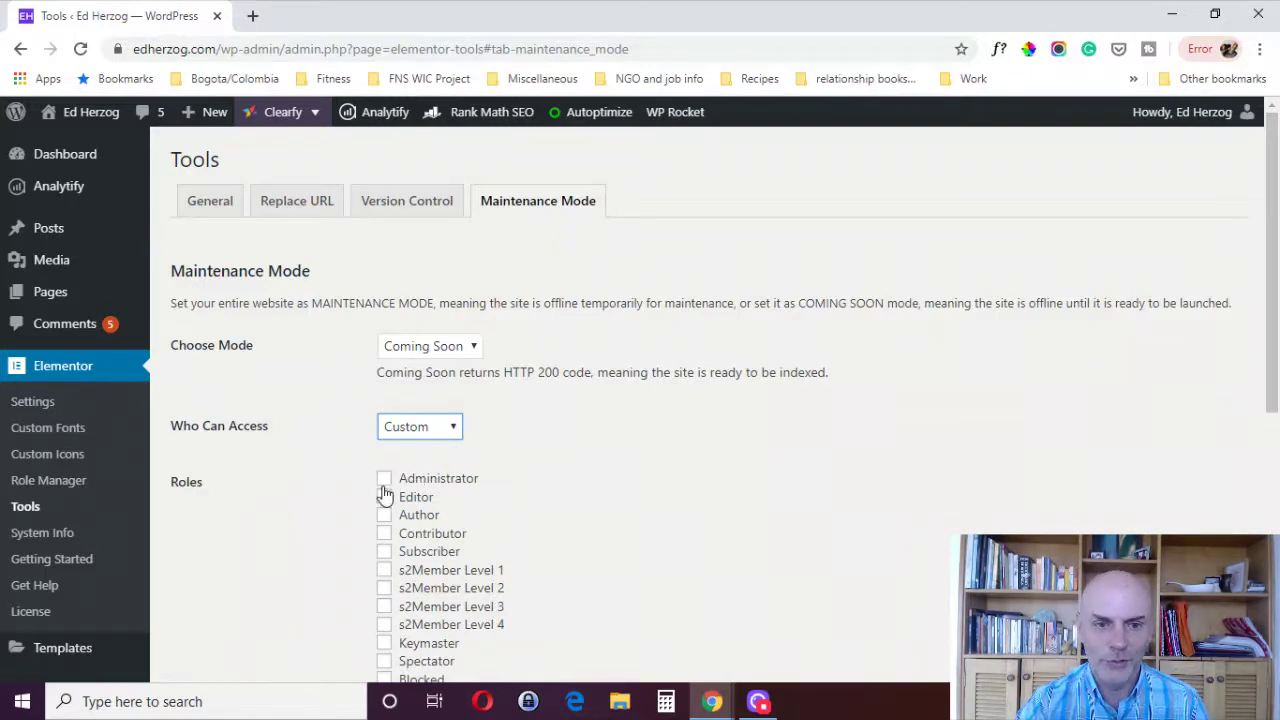
click(385, 479)
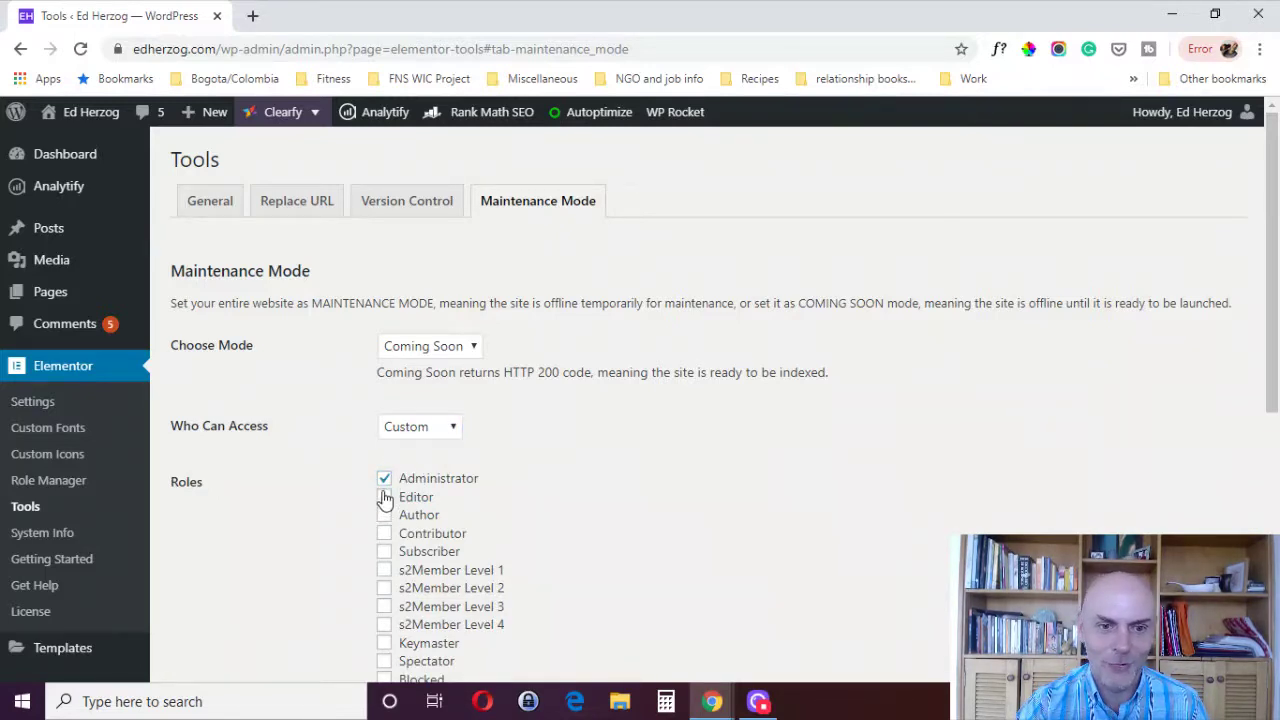
click(386, 482)
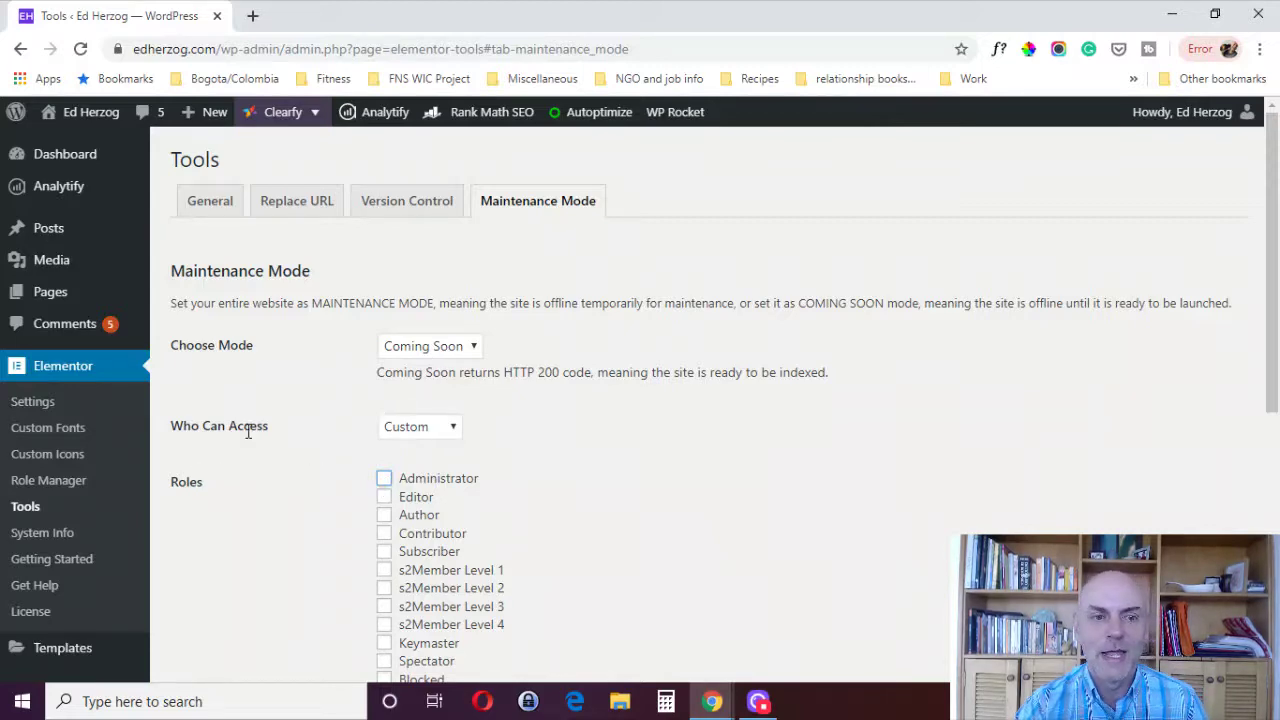
Step: Keep the 'under construction' template and save the maintenance settings
scroll(1272, 260, down, 5)
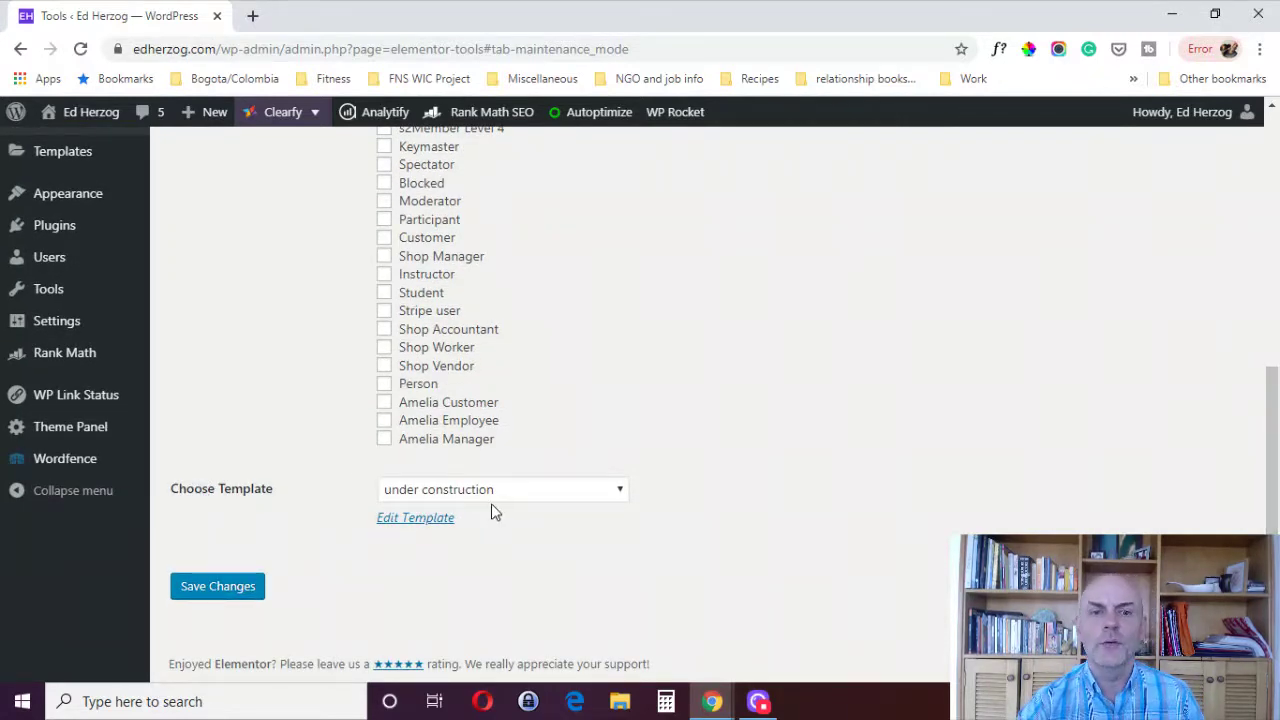
click(531, 490)
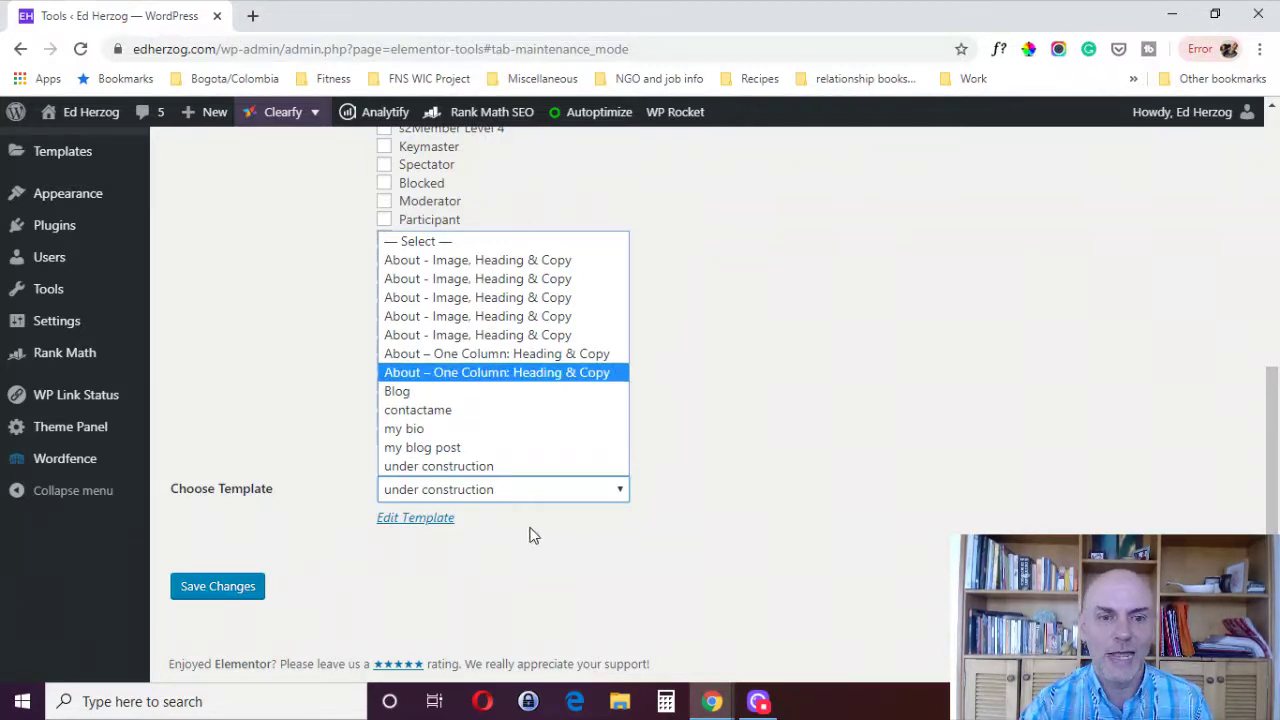
click(463, 467)
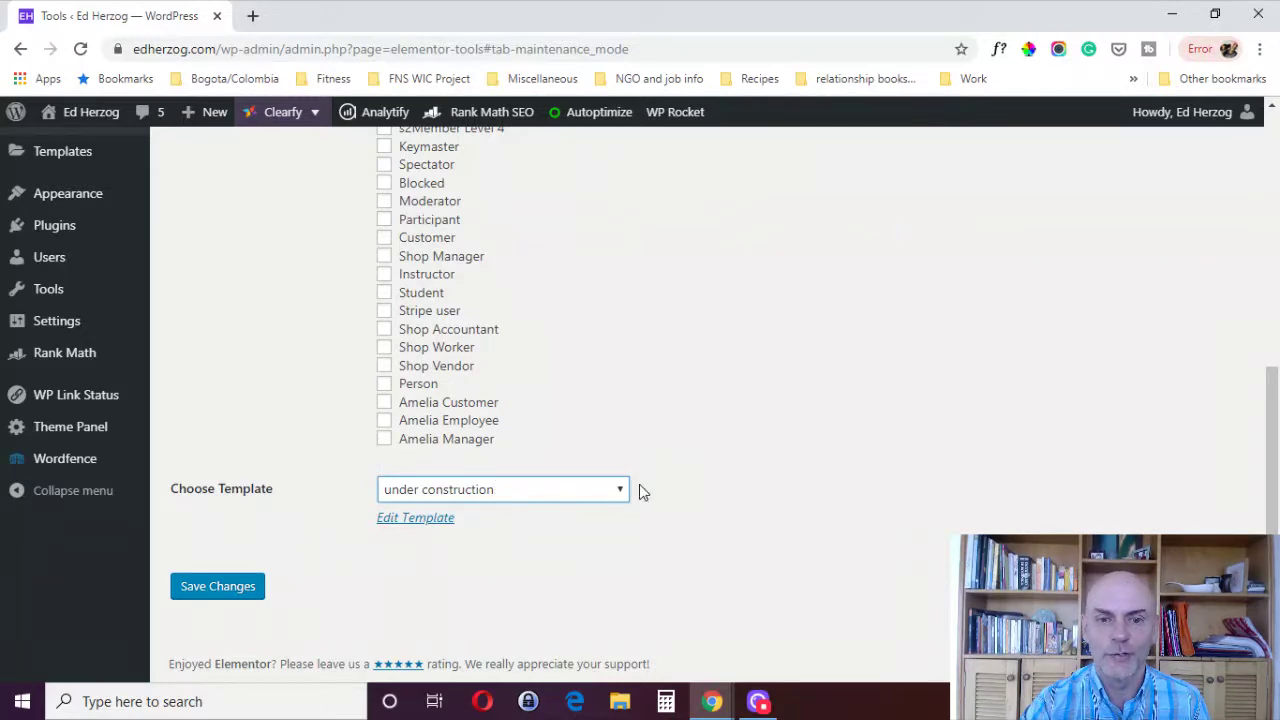
scroll(905, 548, up, 1)
scroll(915, 535, down, 1)
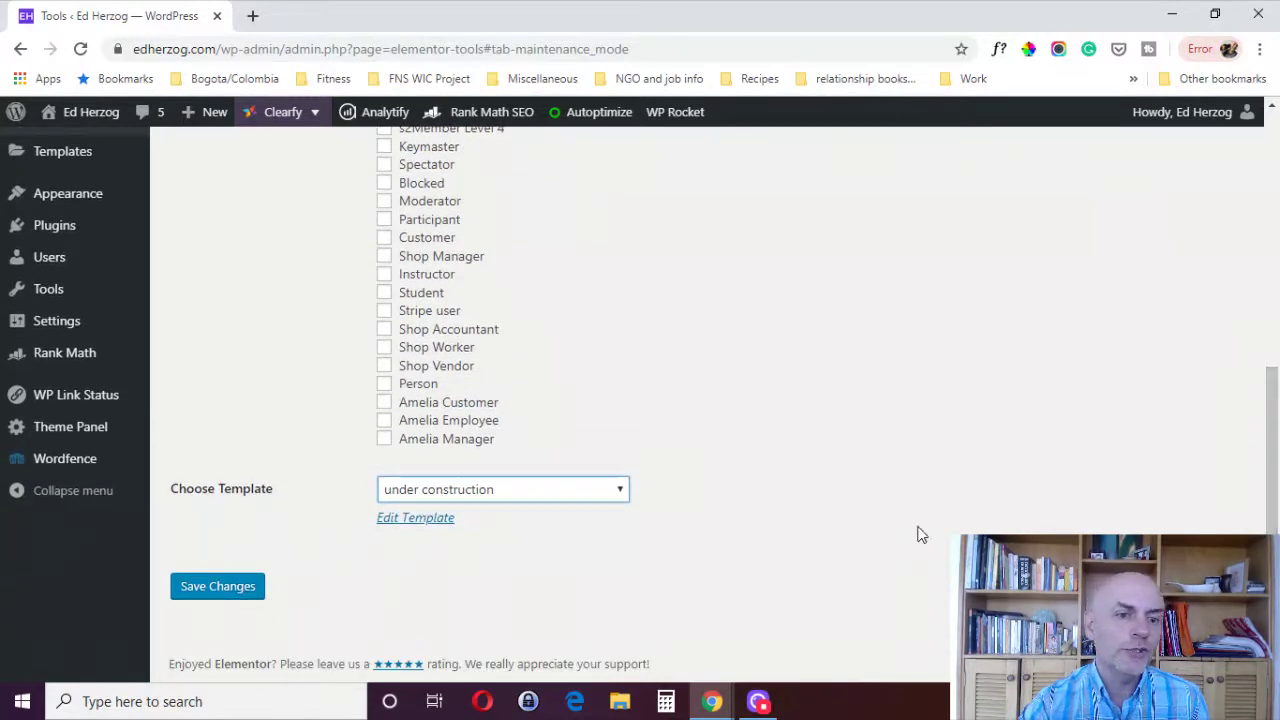
click(220, 589)
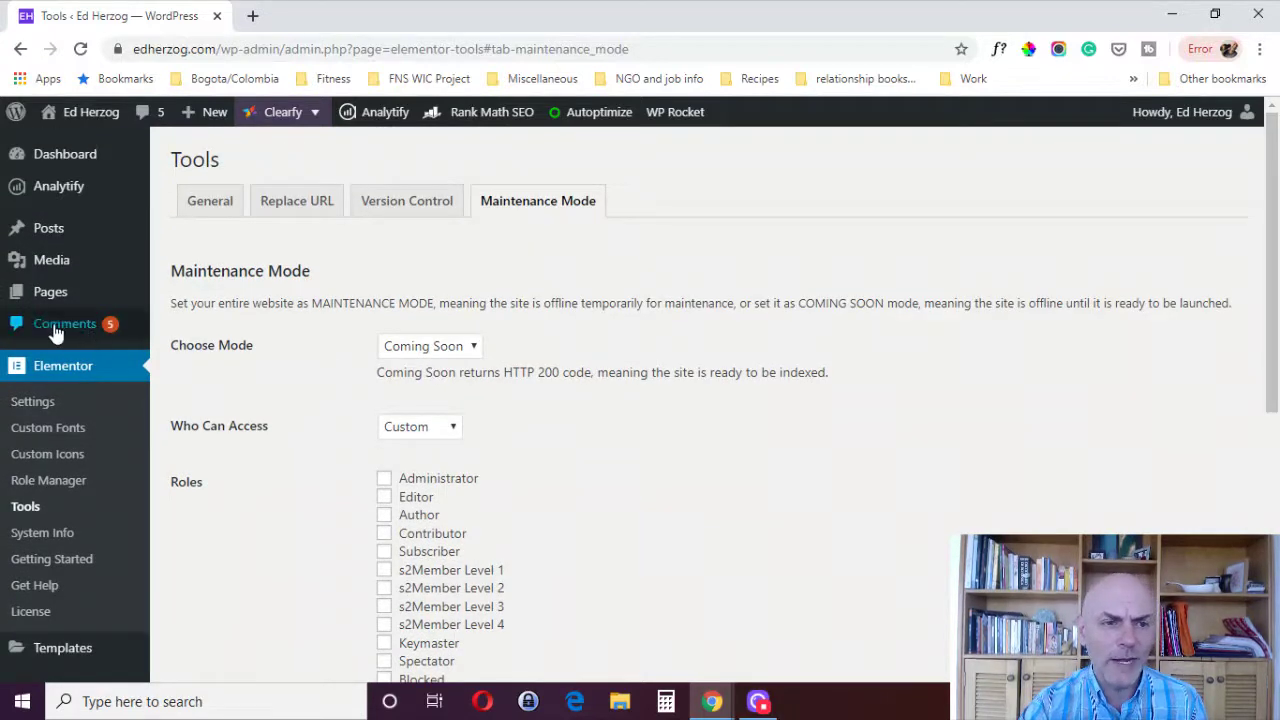
Step: Create a draft page titled 'Maintenance Mode' and open it in Elementor
mouse_move(55, 298)
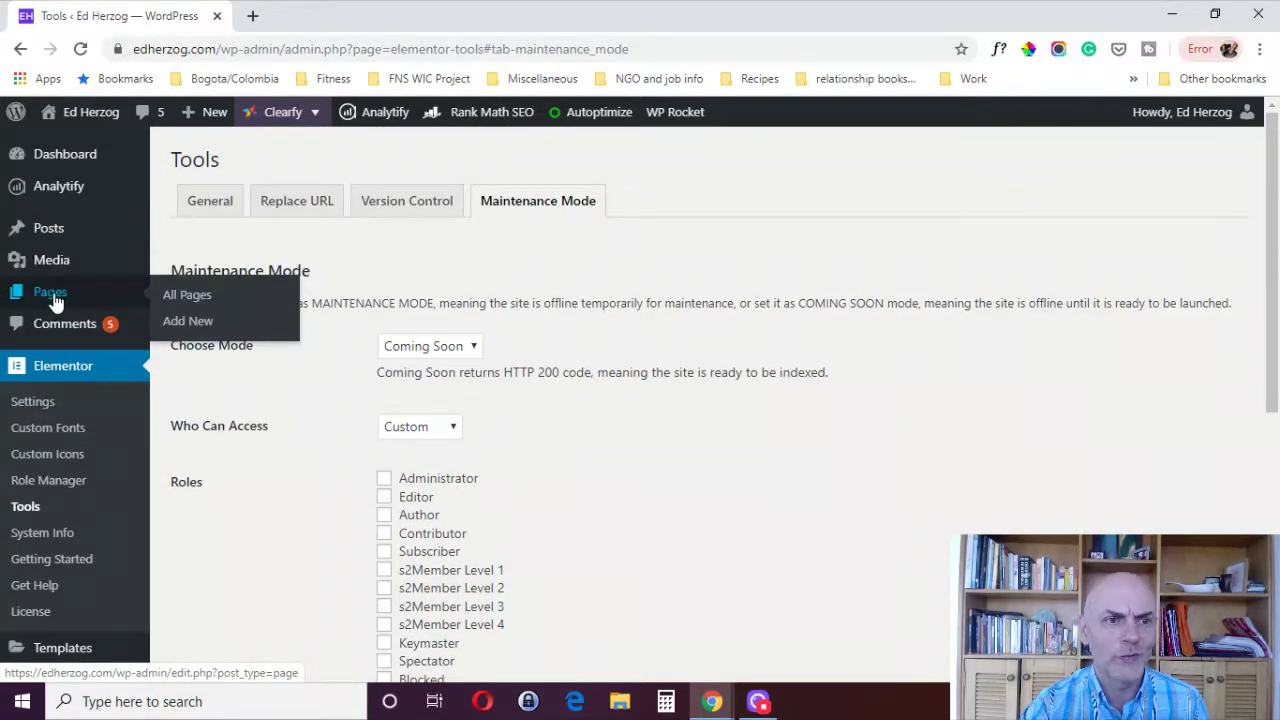
click(192, 324)
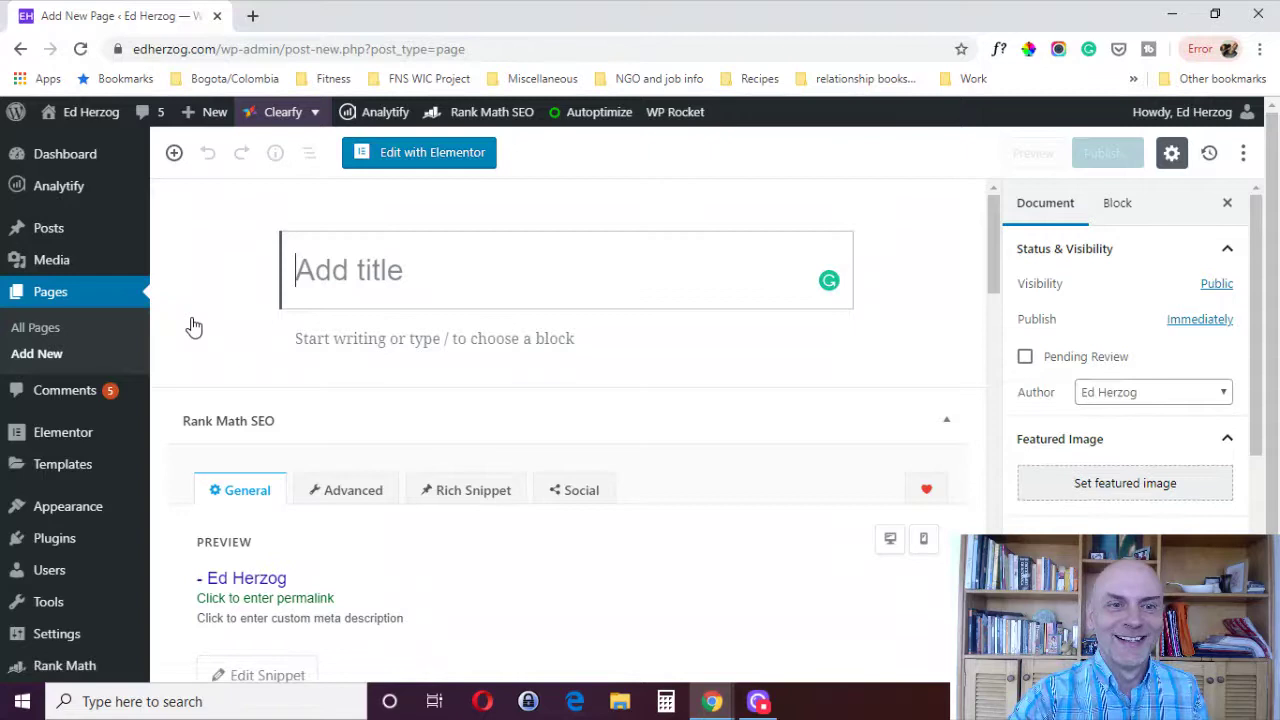
text(Ma)
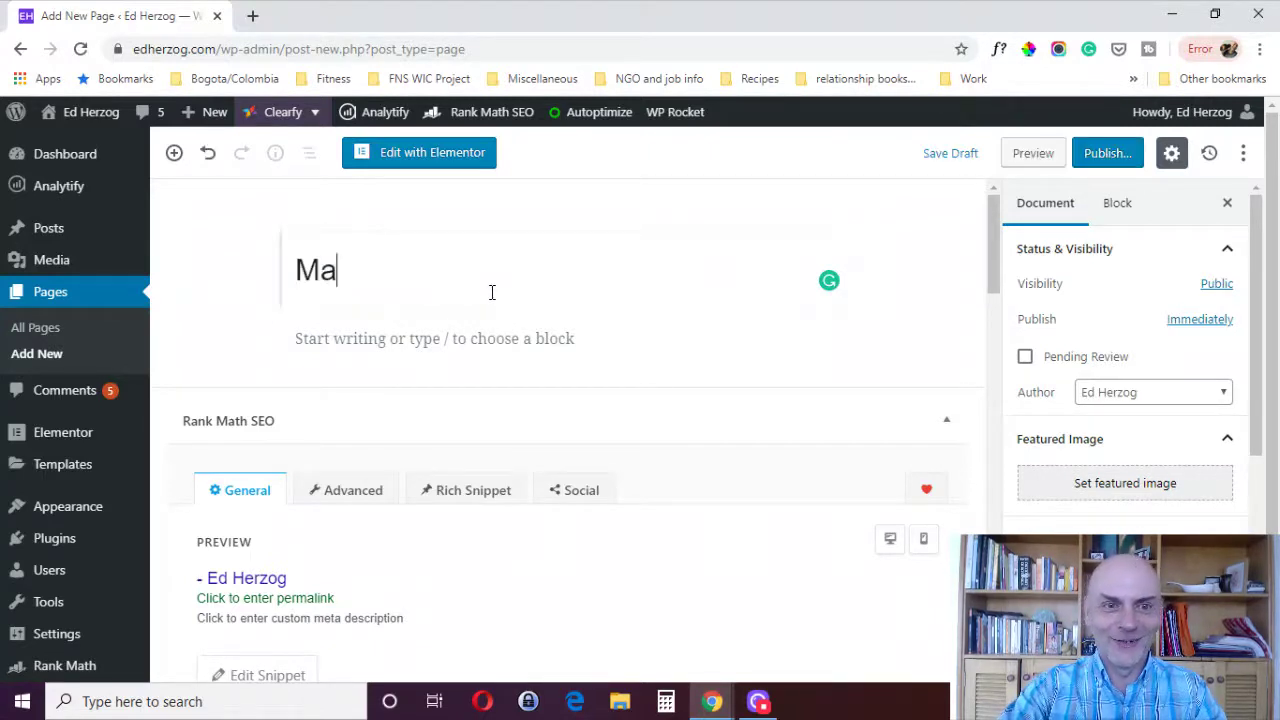
text(intenance Mode)
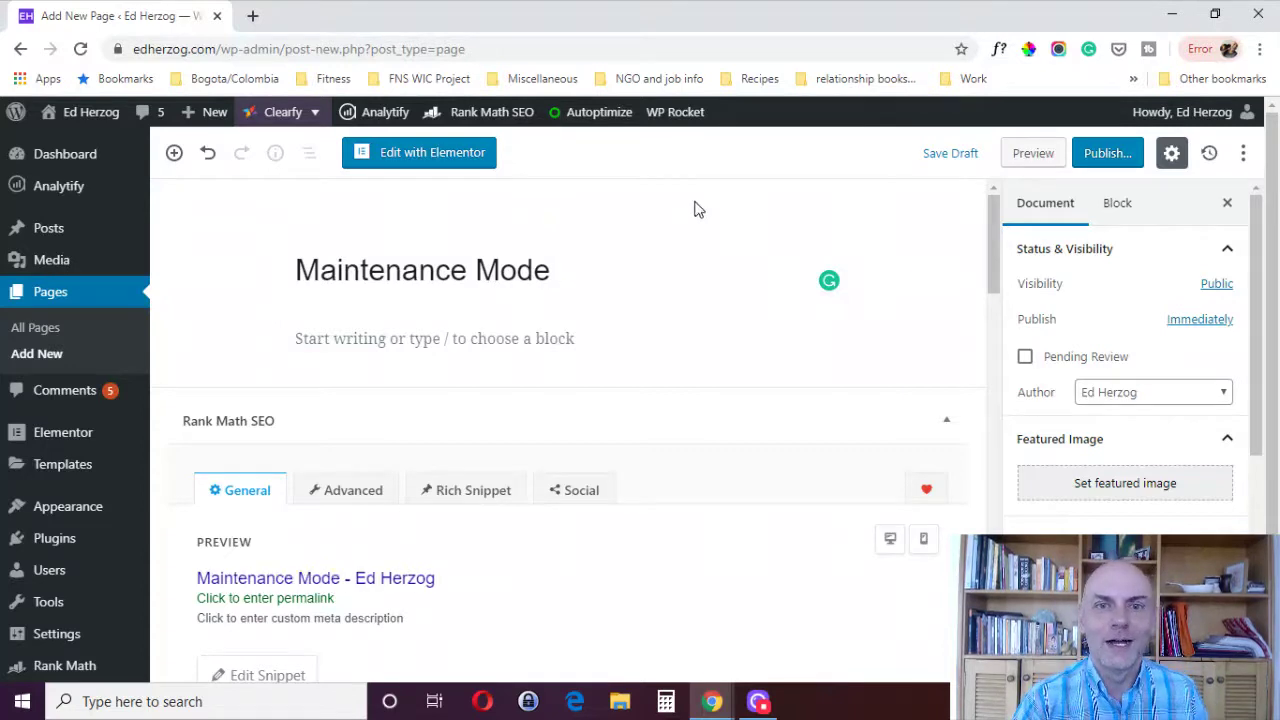
click(944, 158)
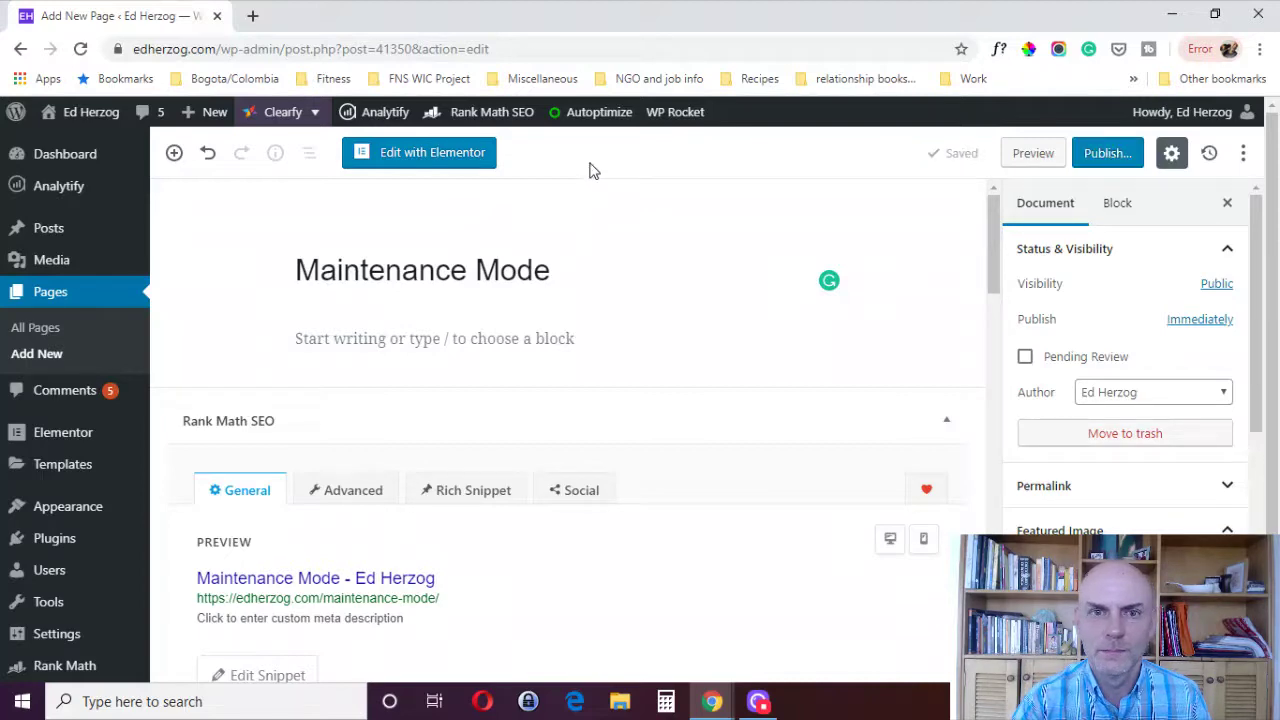
click(429, 161)
click(425, 154)
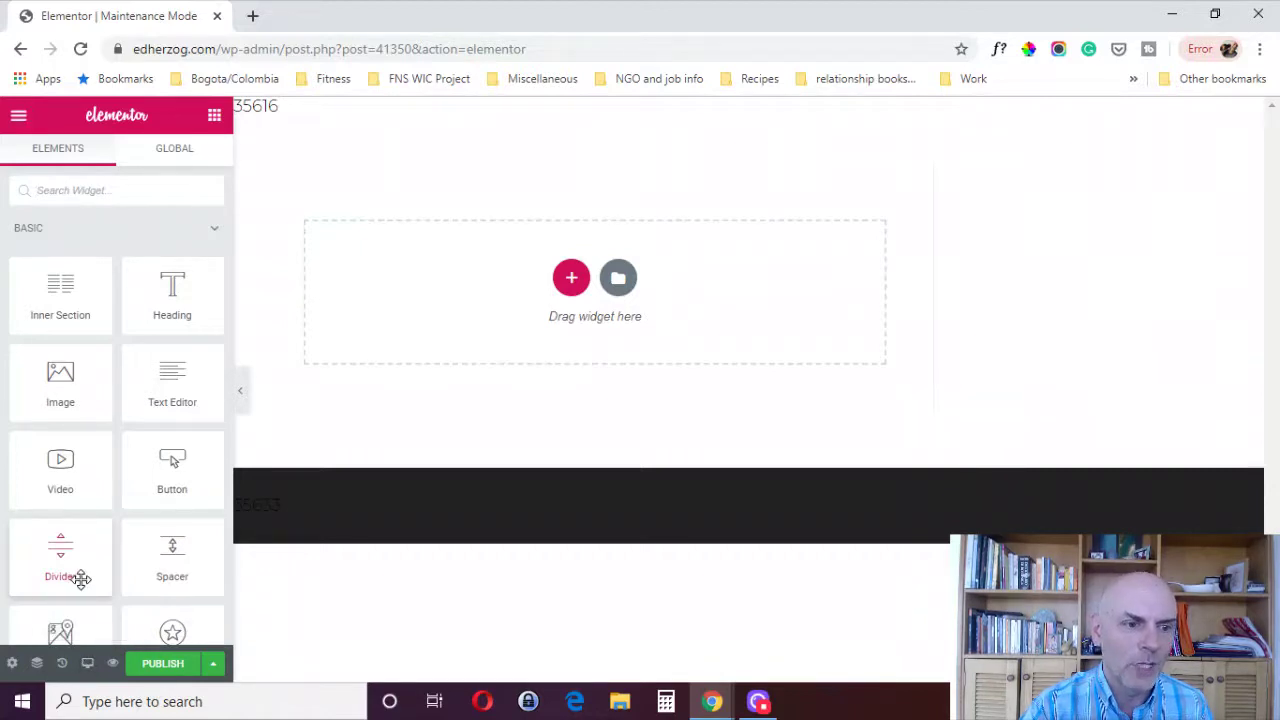
Step: Change the page layout in page settings to Elementor Canvas
click(12, 663)
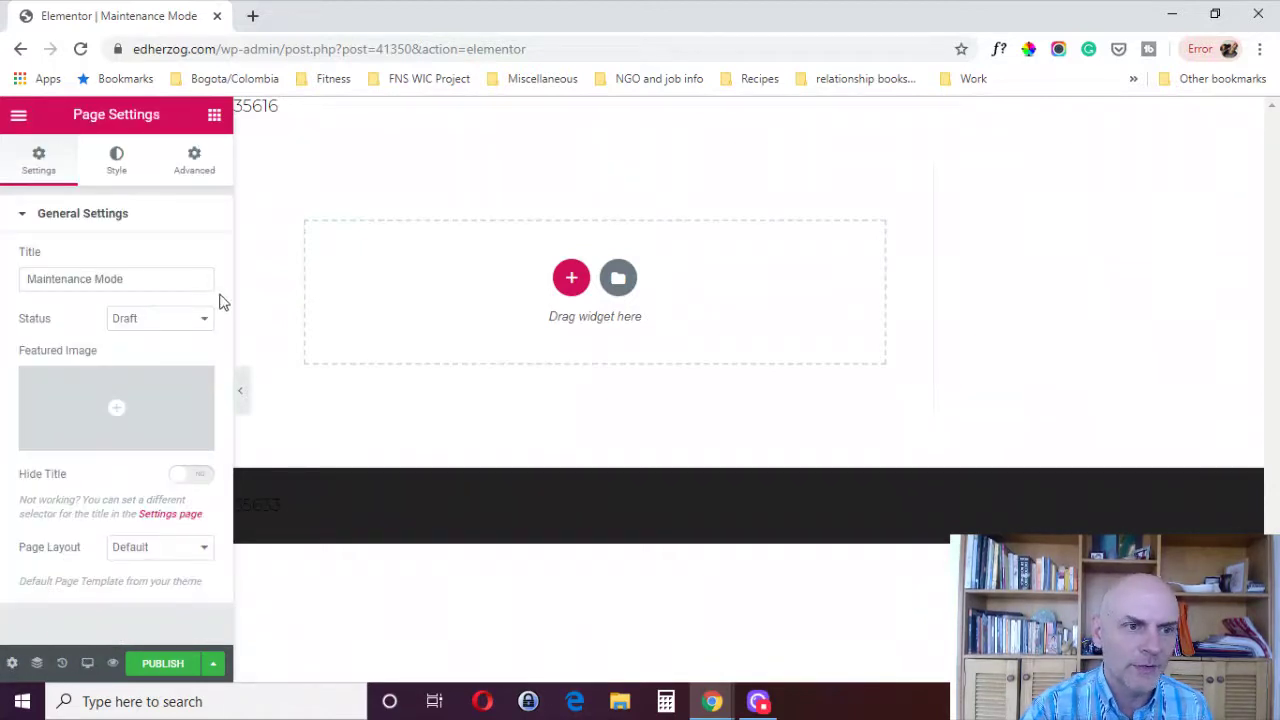
click(136, 548)
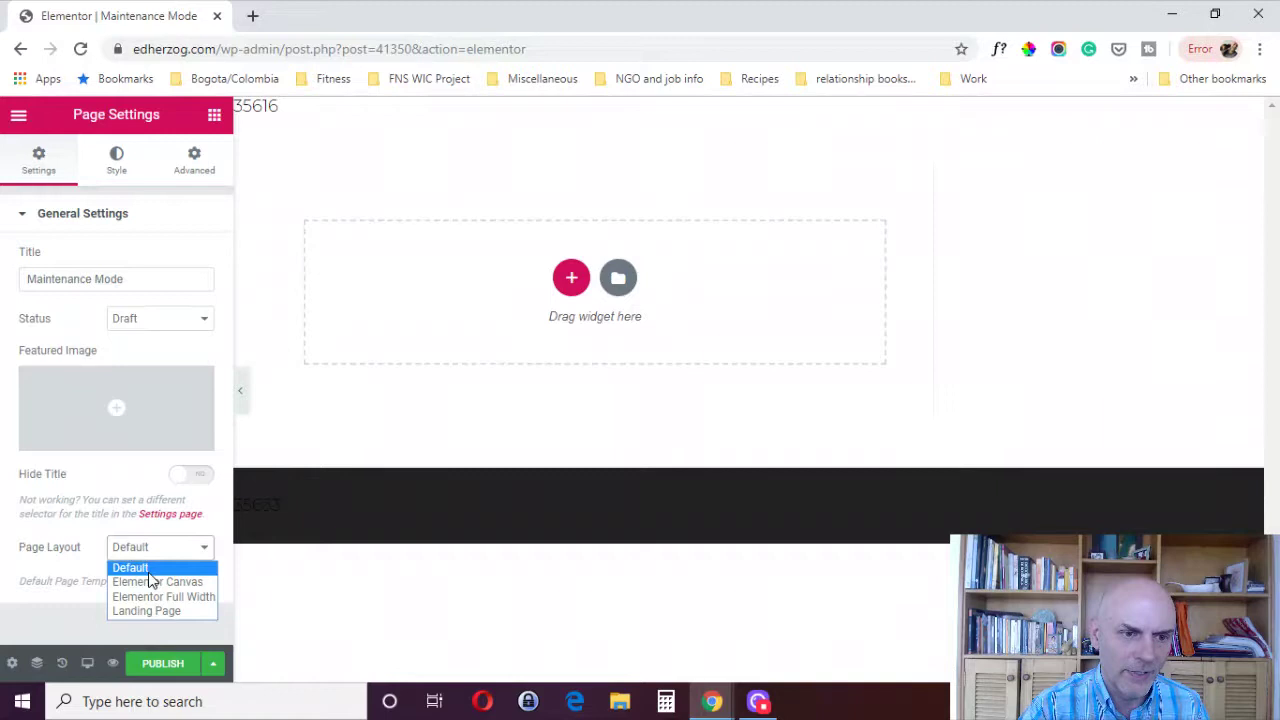
click(158, 584)
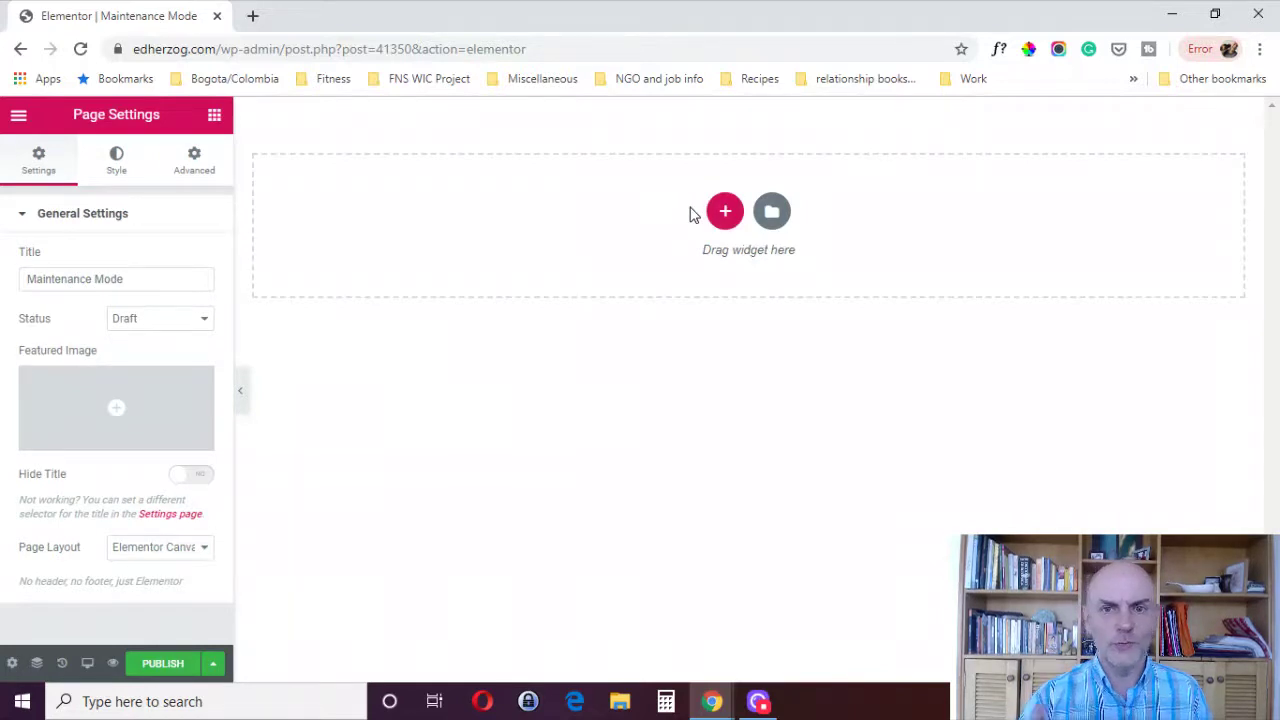
Step: Search the library's page templates for 'main', then 'comin', and insert Coming Soon 3
click(769, 226)
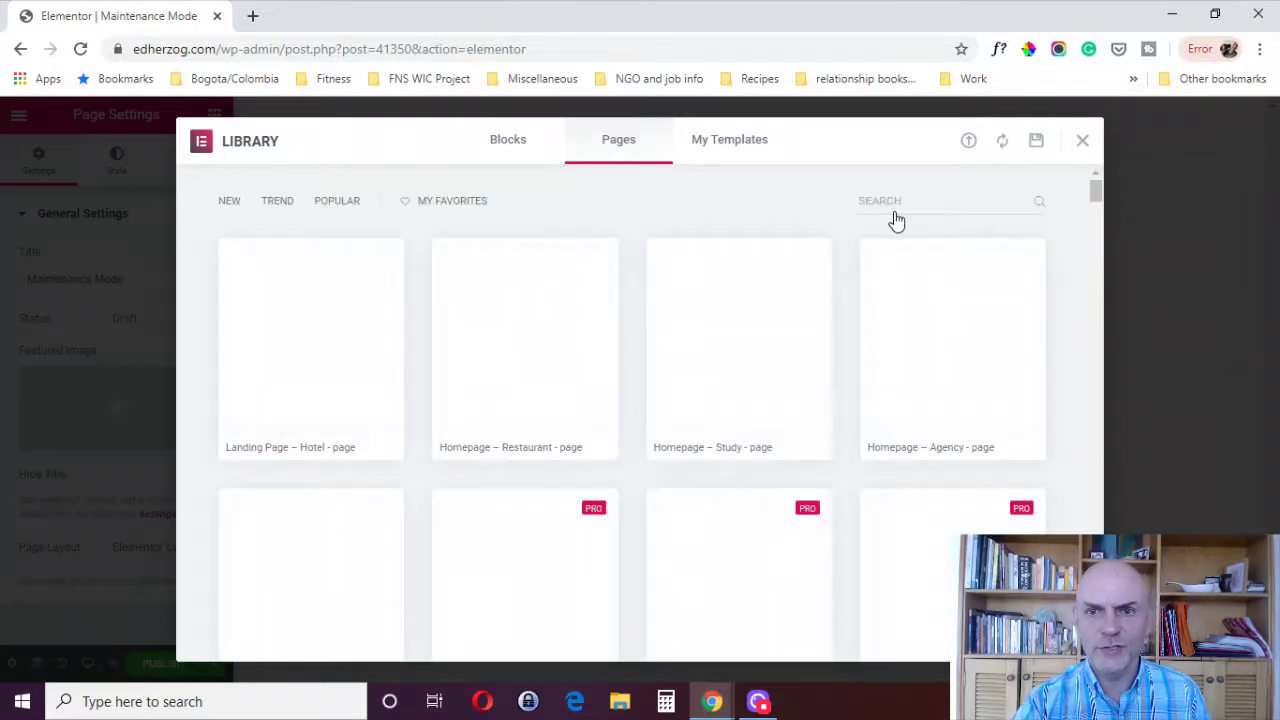
click(921, 204)
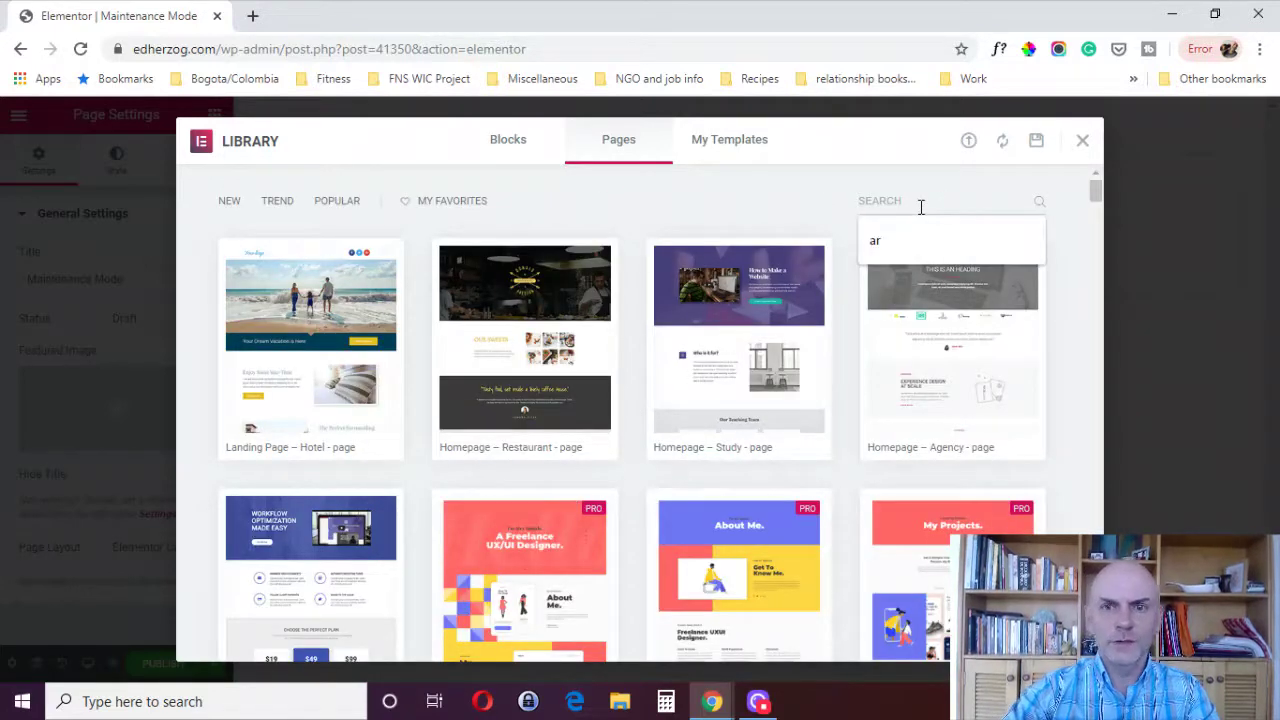
text(main)
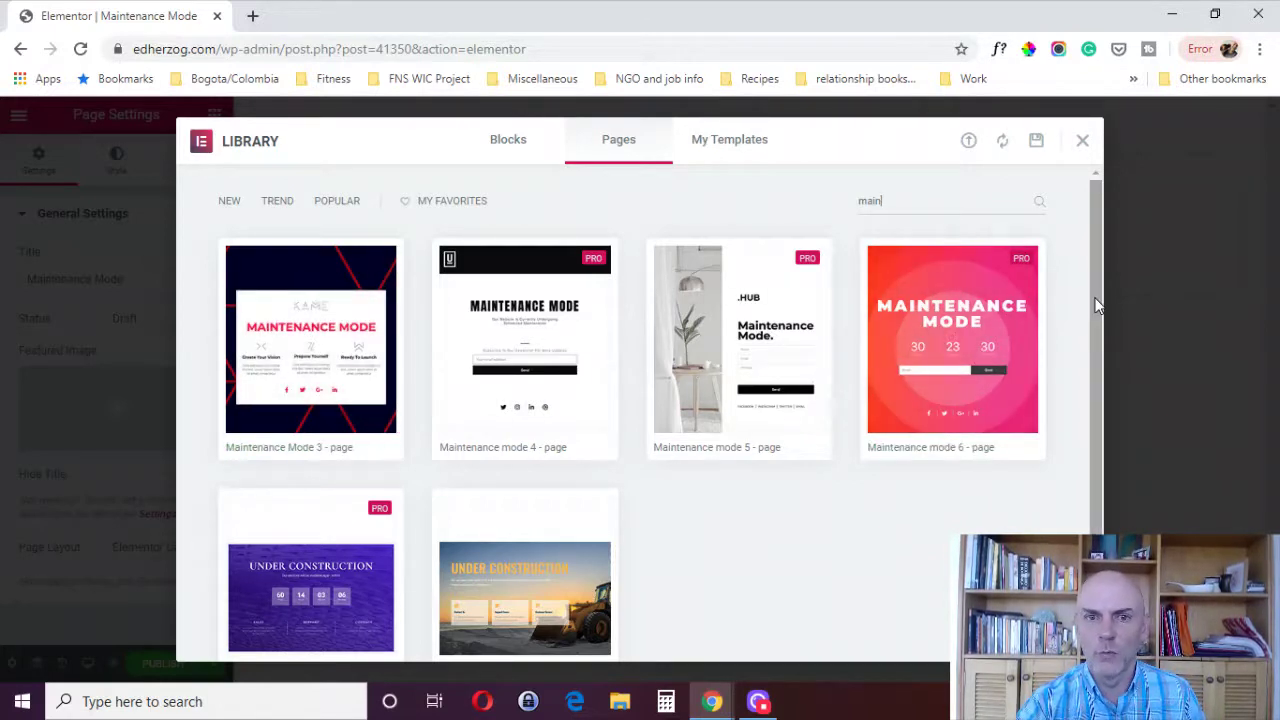
drag(1096, 305, 1097, 358)
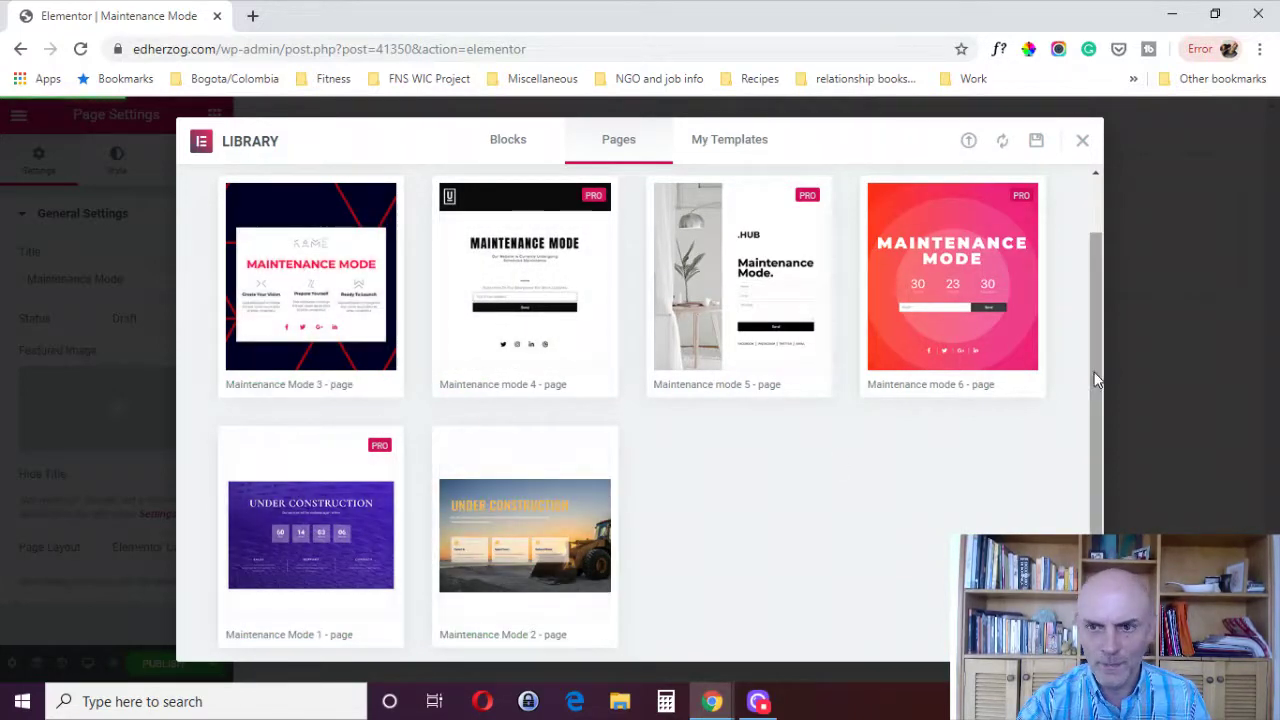
drag(1097, 380, 1080, 274)
drag(903, 200, 860, 201)
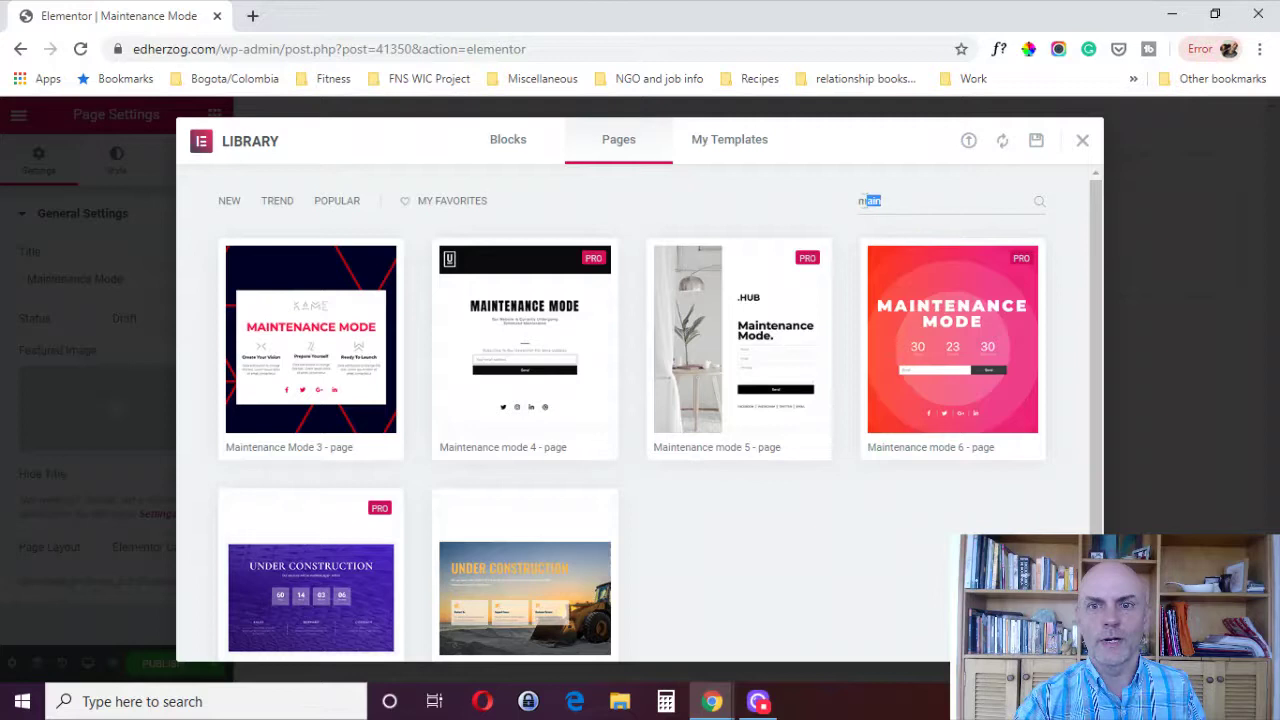
text(comin)
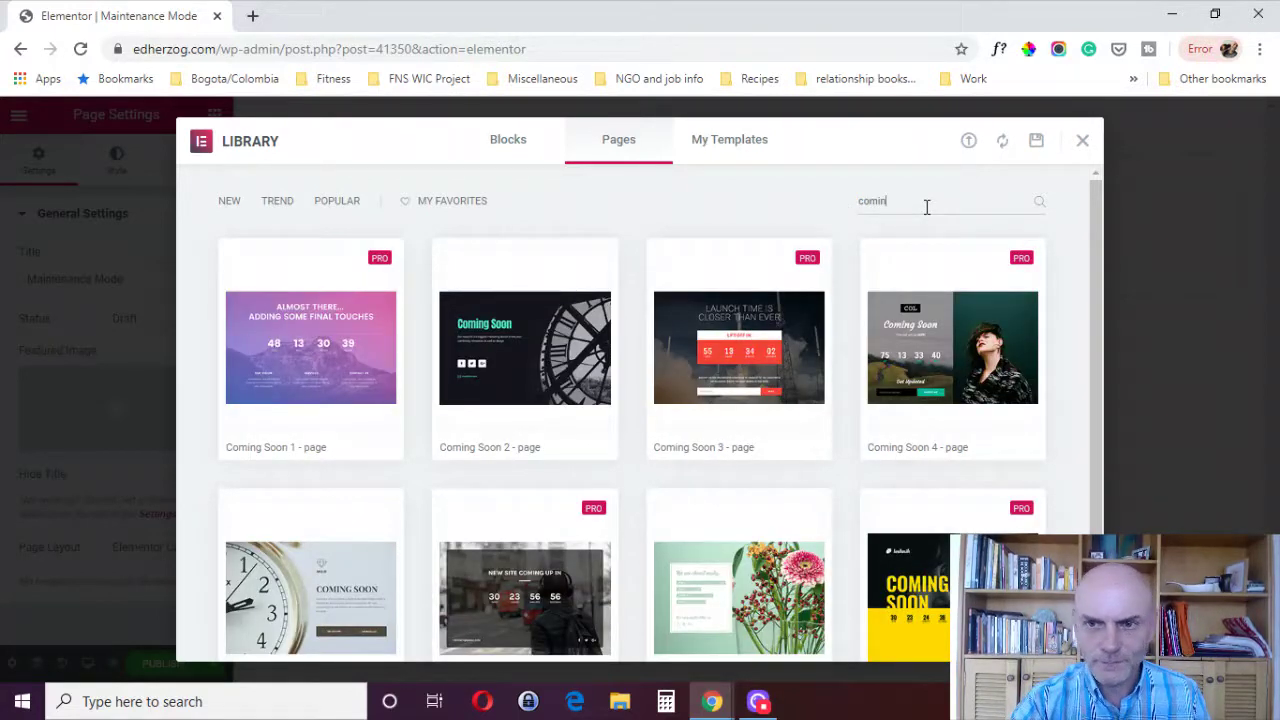
drag(1093, 231, 1075, 385)
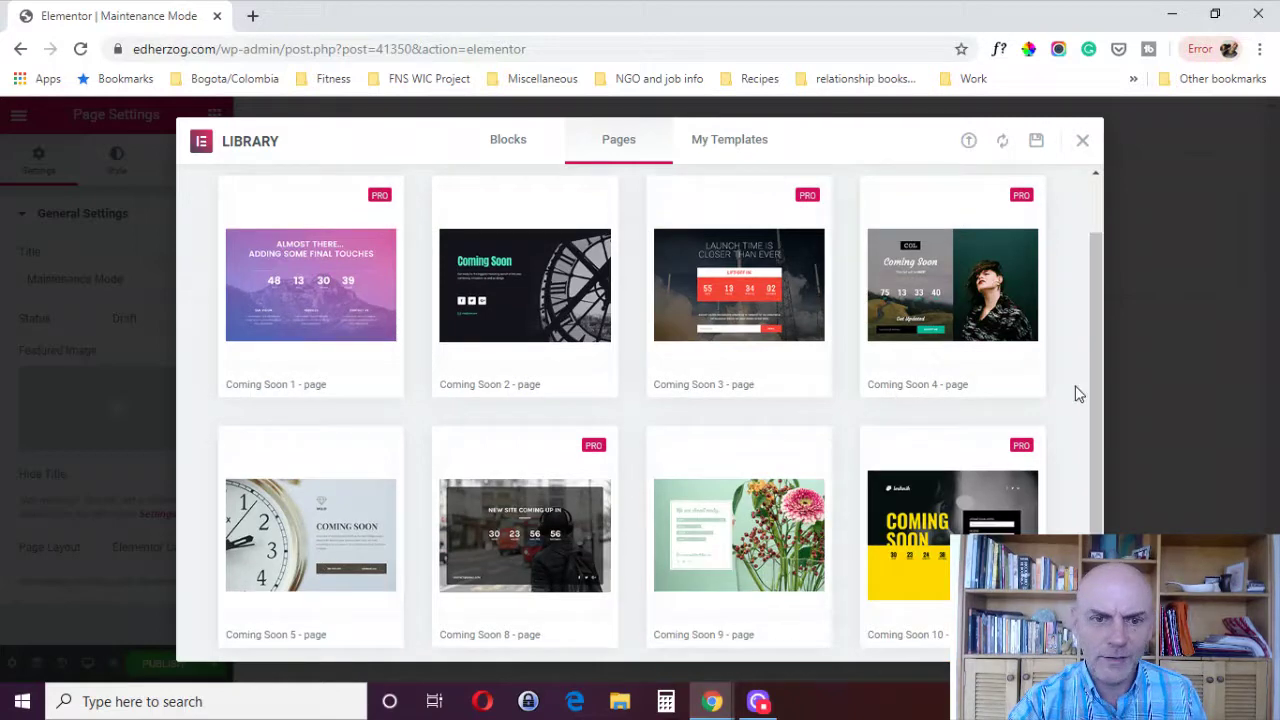
mouse_move(487, 313)
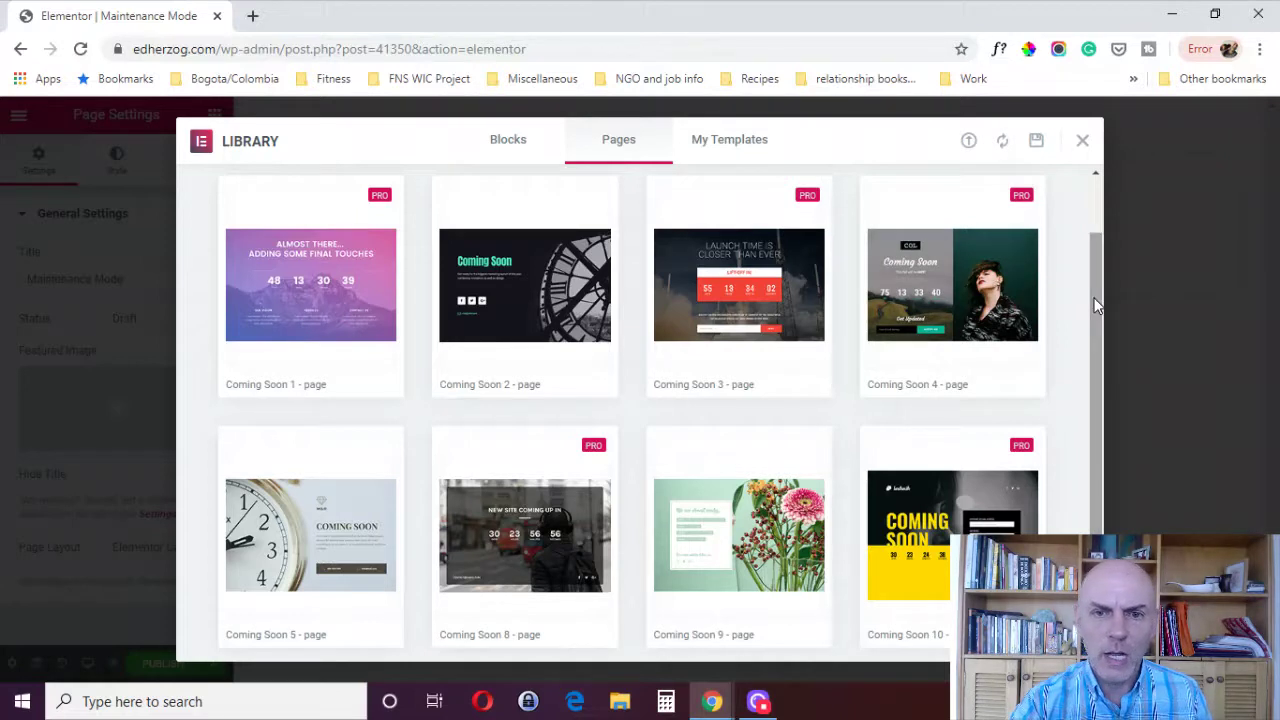
mouse_move(783, 249)
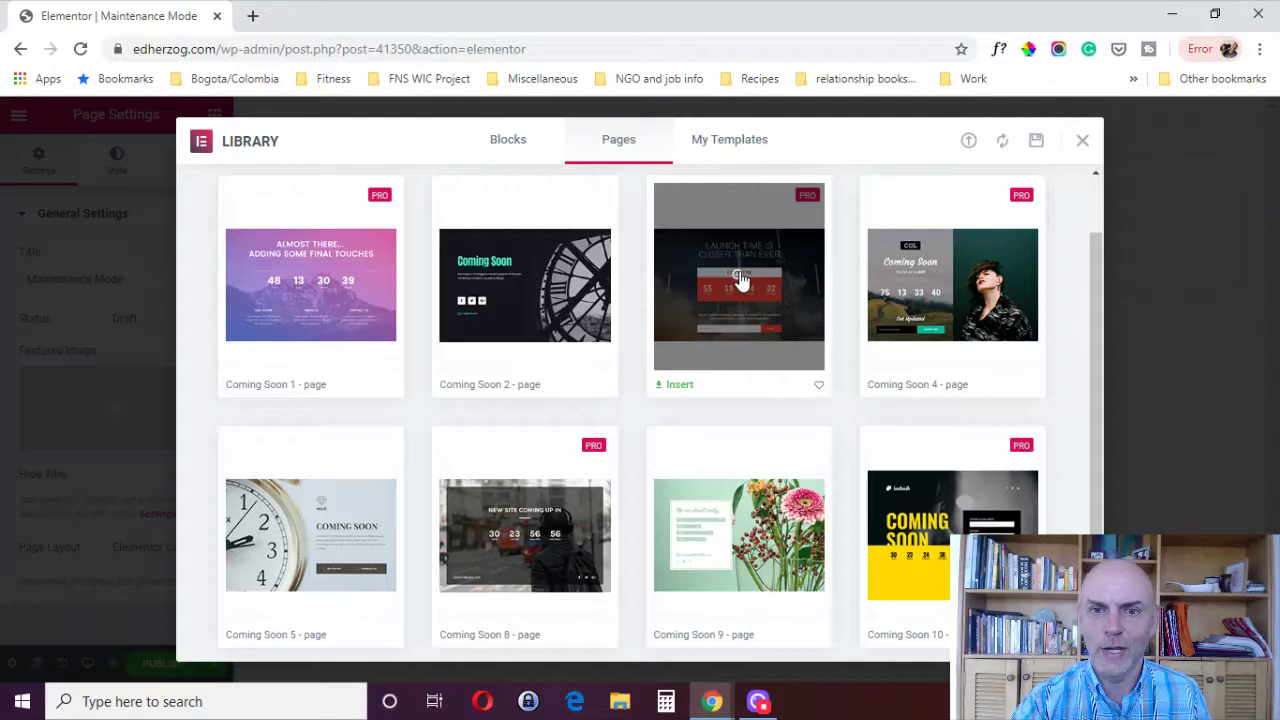
click(668, 386)
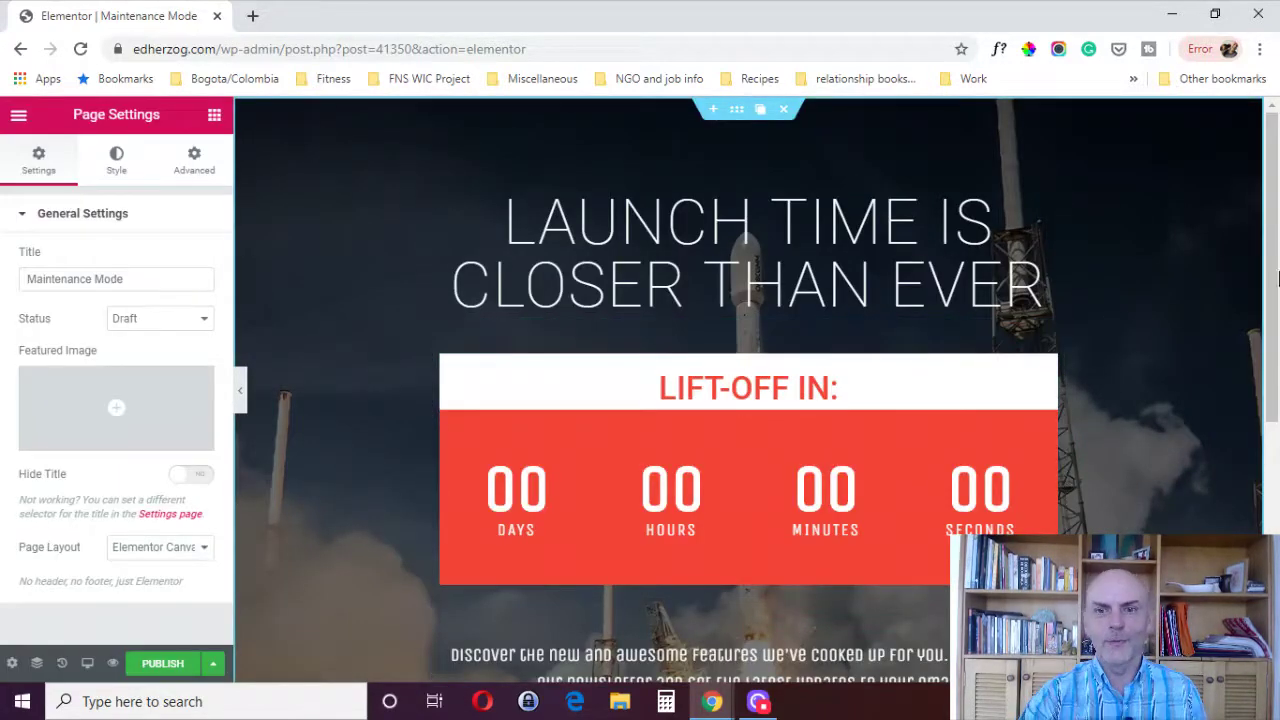
Step: Scroll through the inserted template to review the LIFT-OFF countdown and email form
drag(1275, 270, 1268, 438)
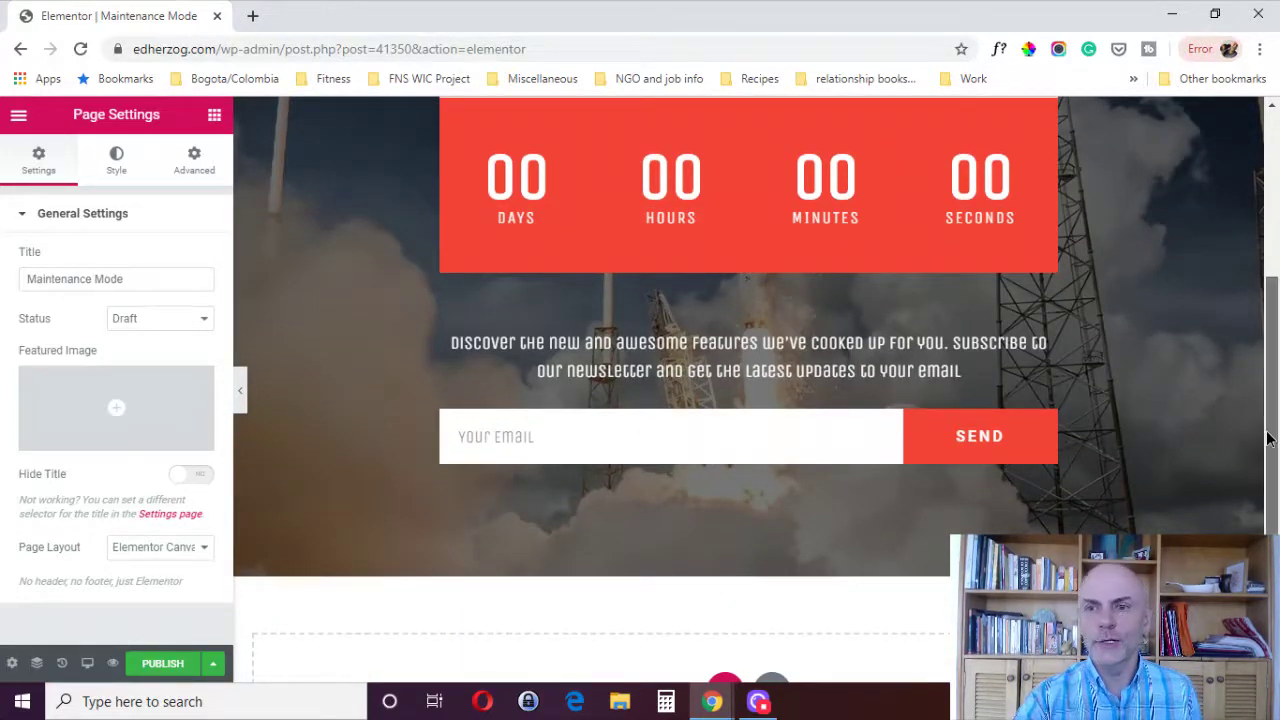
drag(1268, 438, 1268, 274)
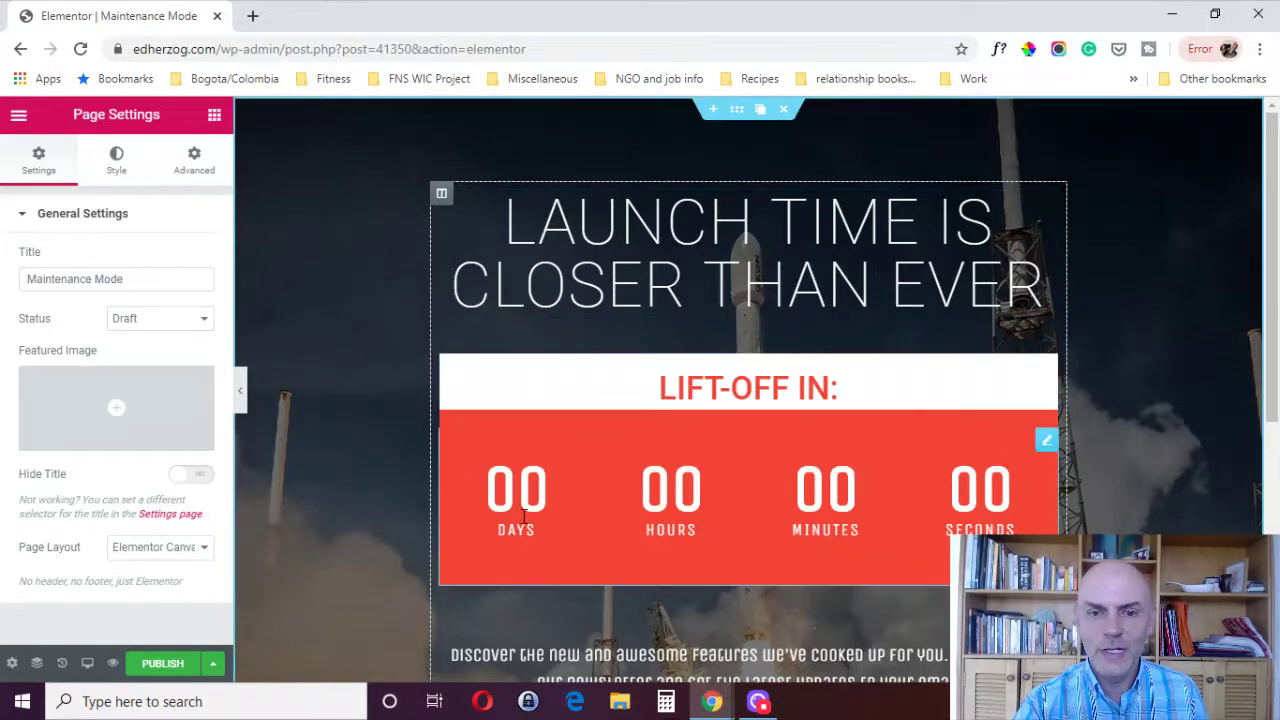
scroll(1275, 403, down, 3)
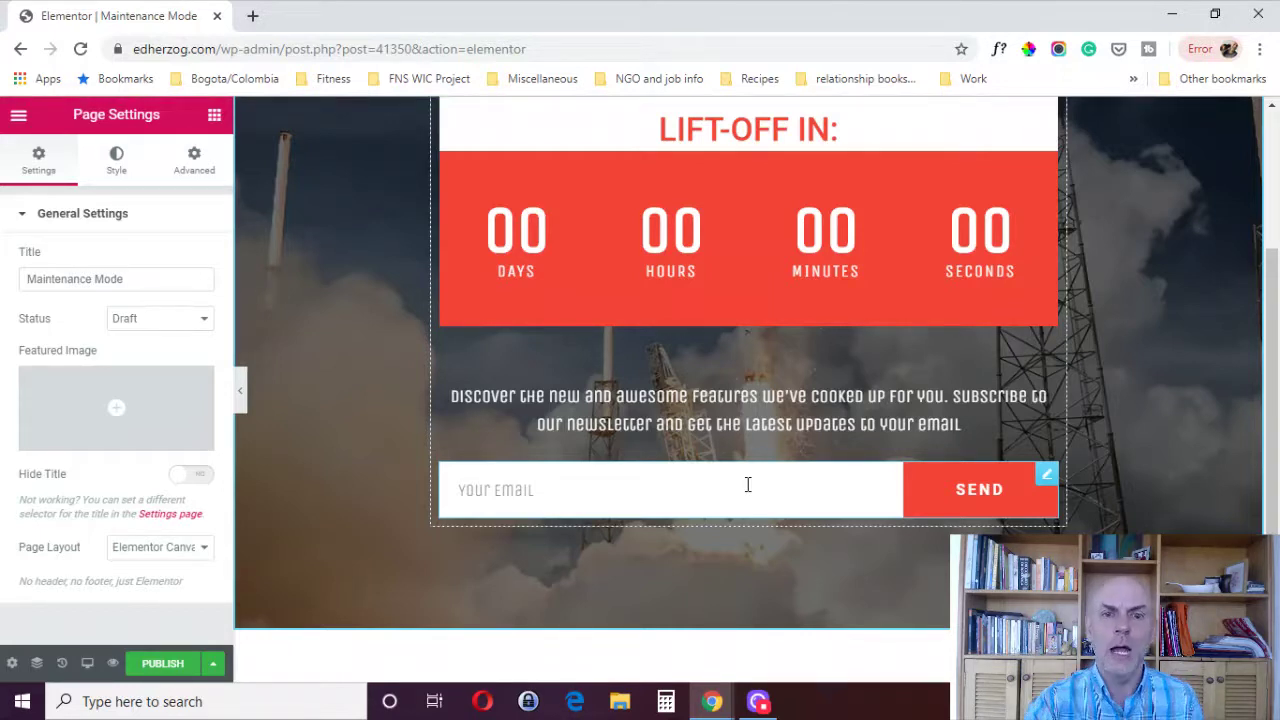
Step: Search widgets for 'social', drop Social Icons above the newsletter text, then delete it
click(218, 122)
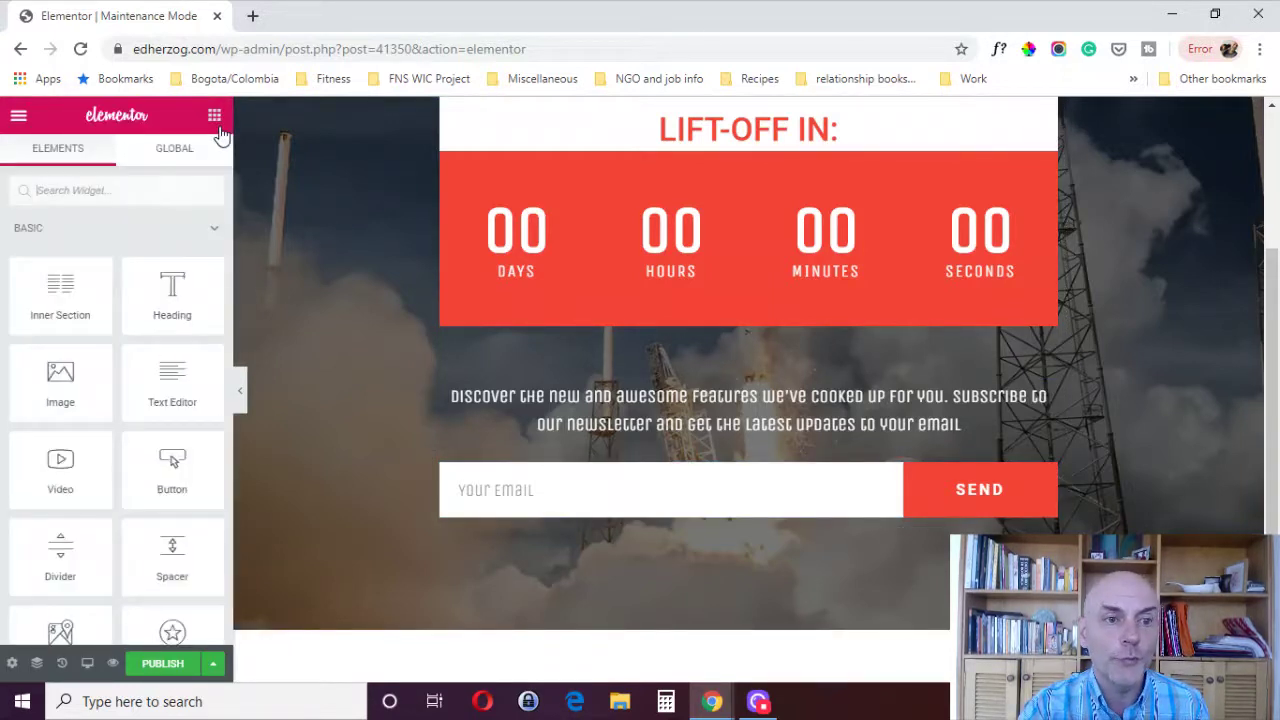
click(131, 189)
text(social)
drag(51, 266, 630, 395)
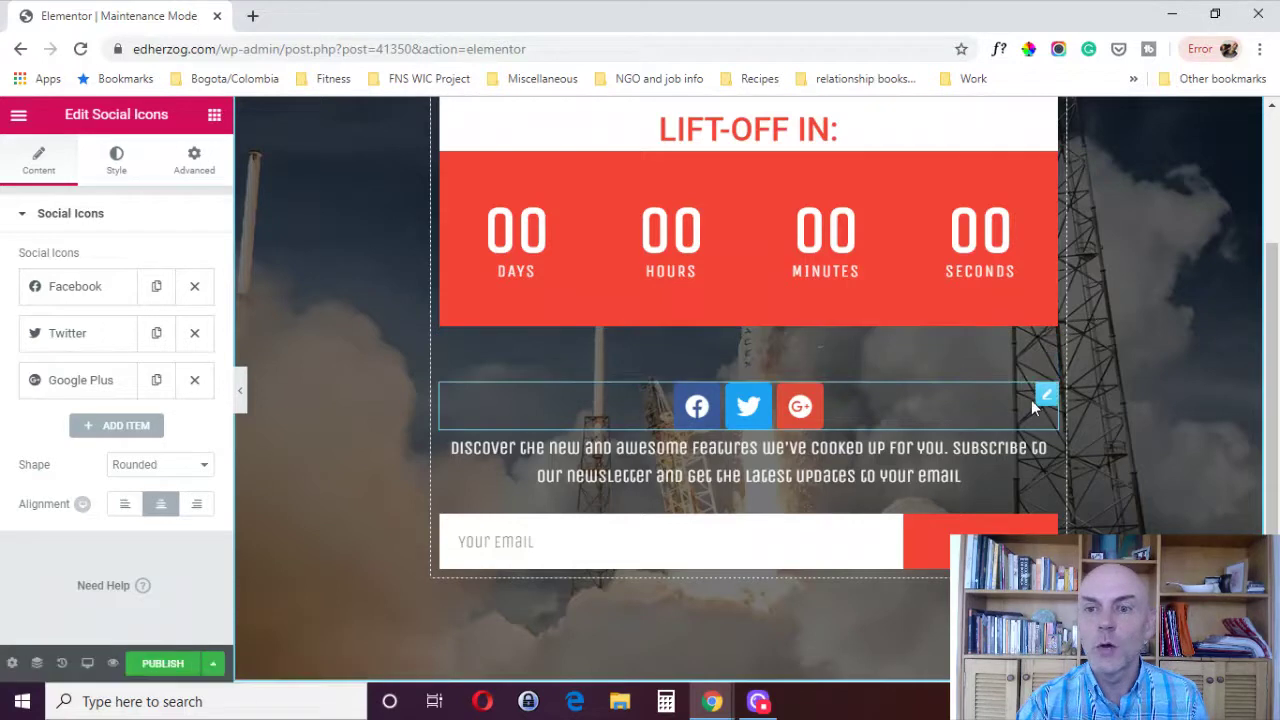
click(999, 396)
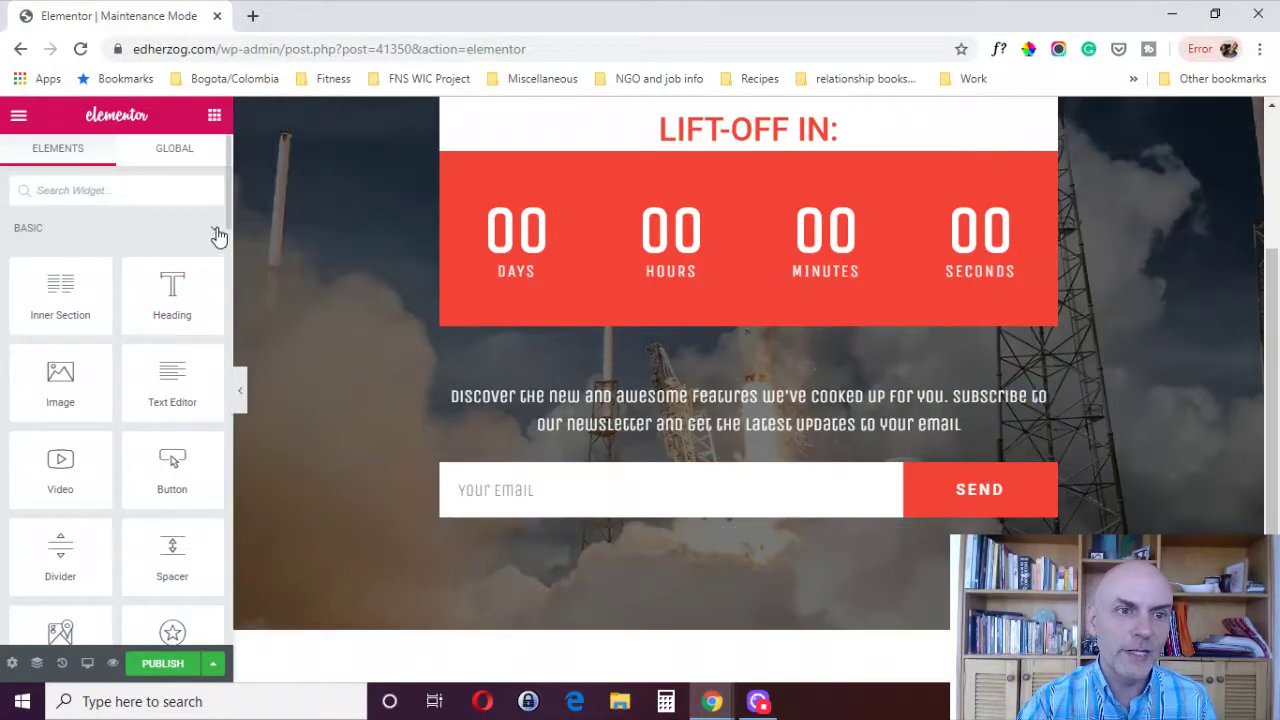
scroll(225, 308, down, 15)
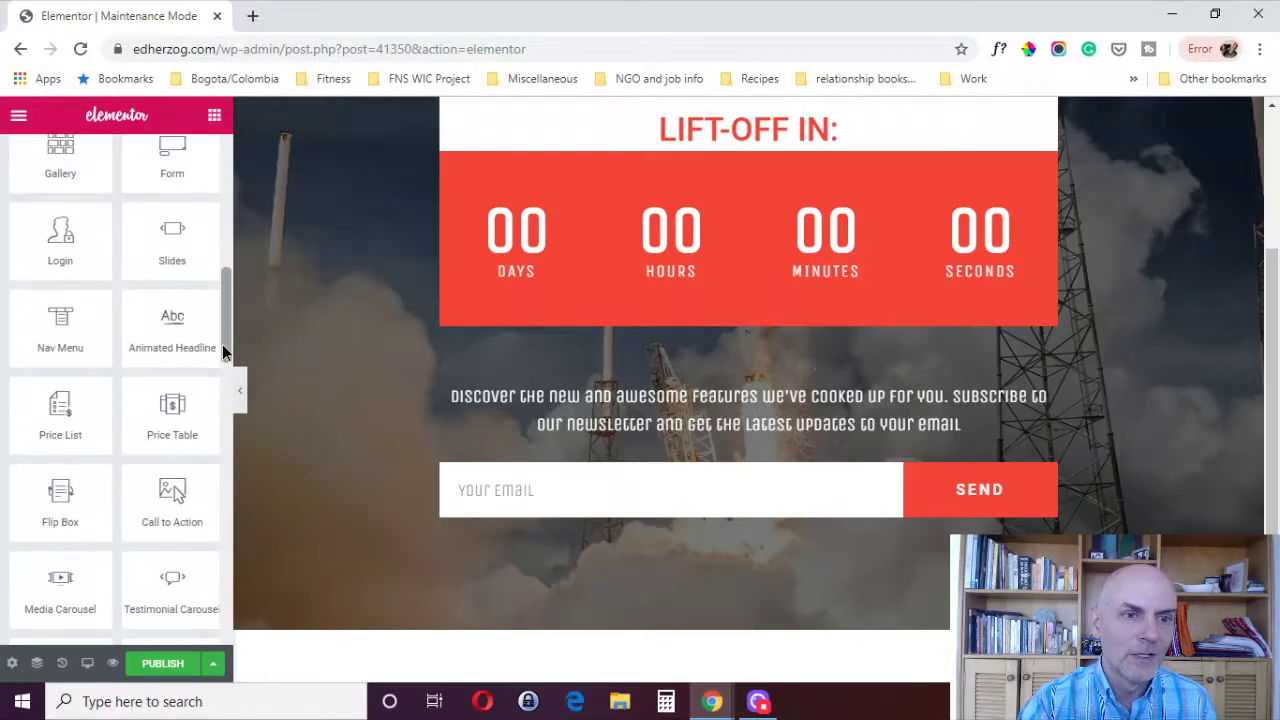
scroll(209, 451, down, 3)
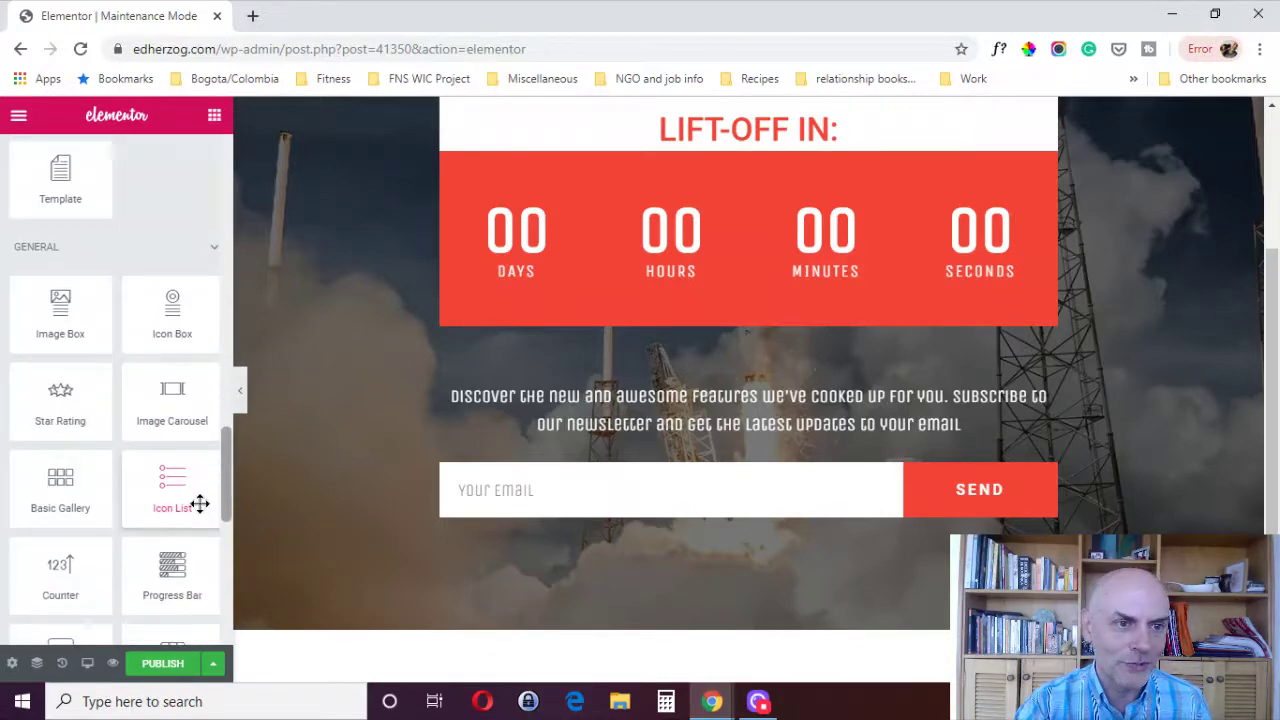
scroll(212, 440, up, 4)
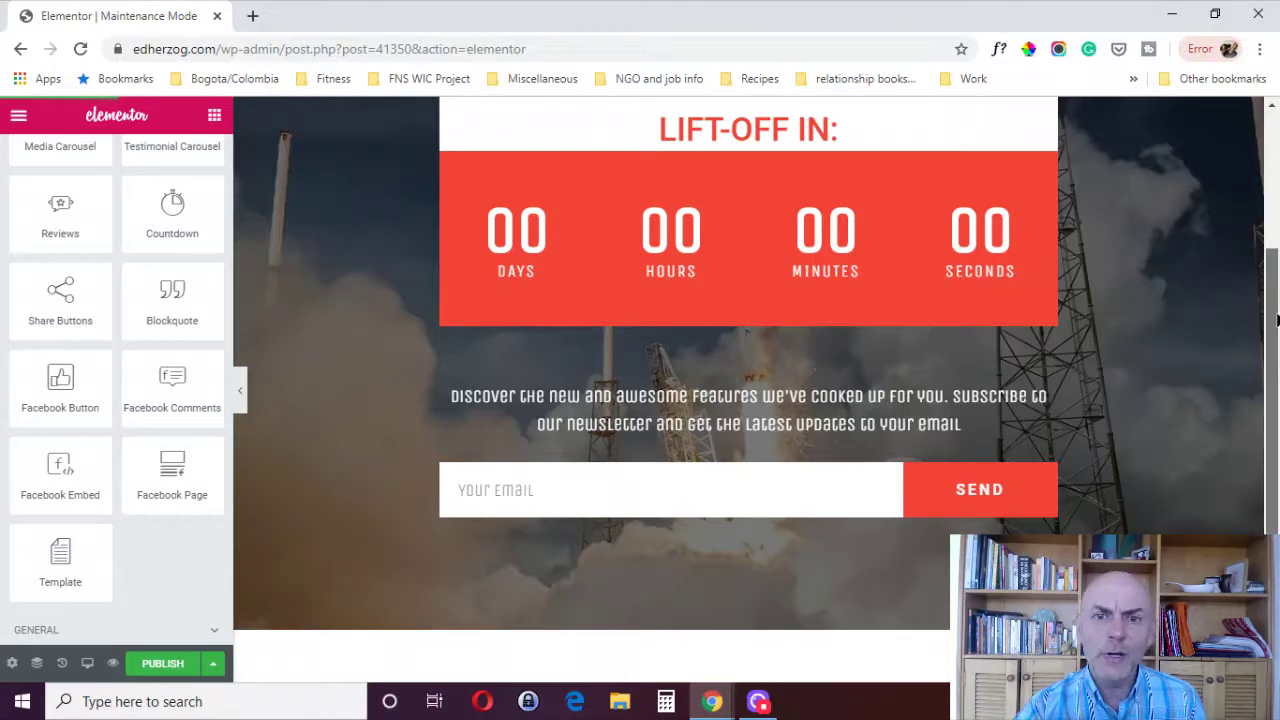
scroll(657, 500, up, 3)
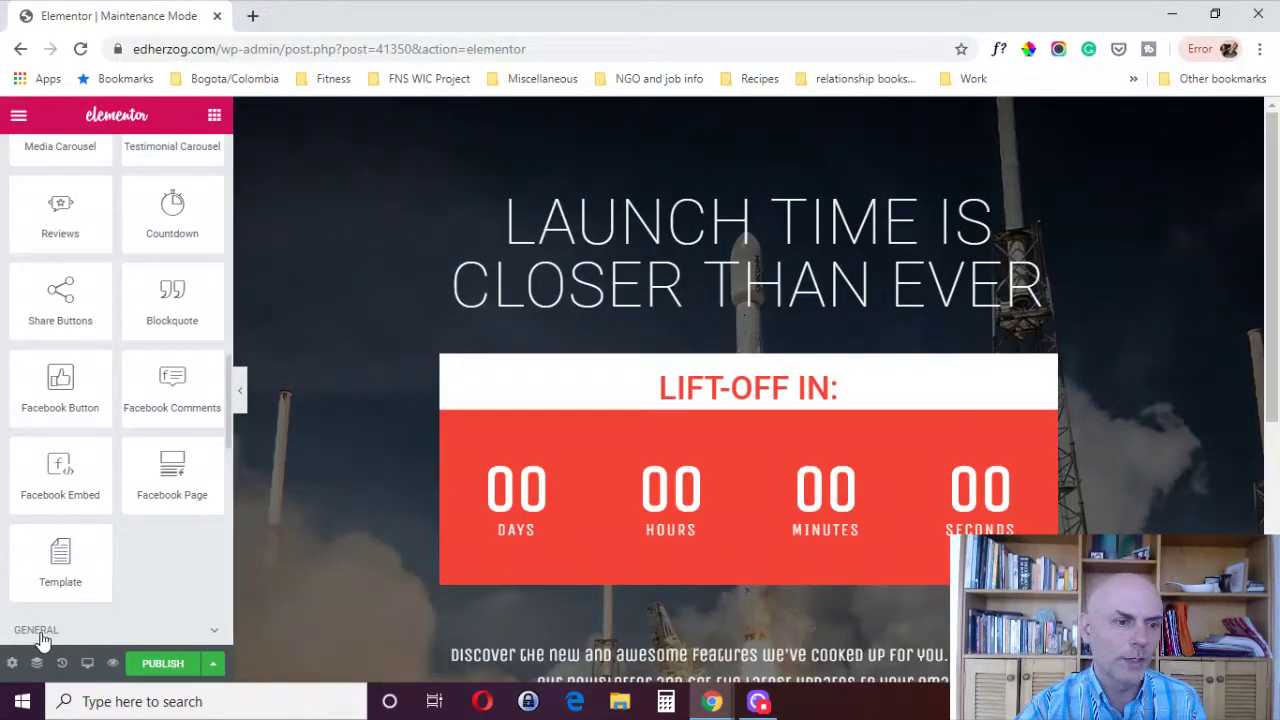